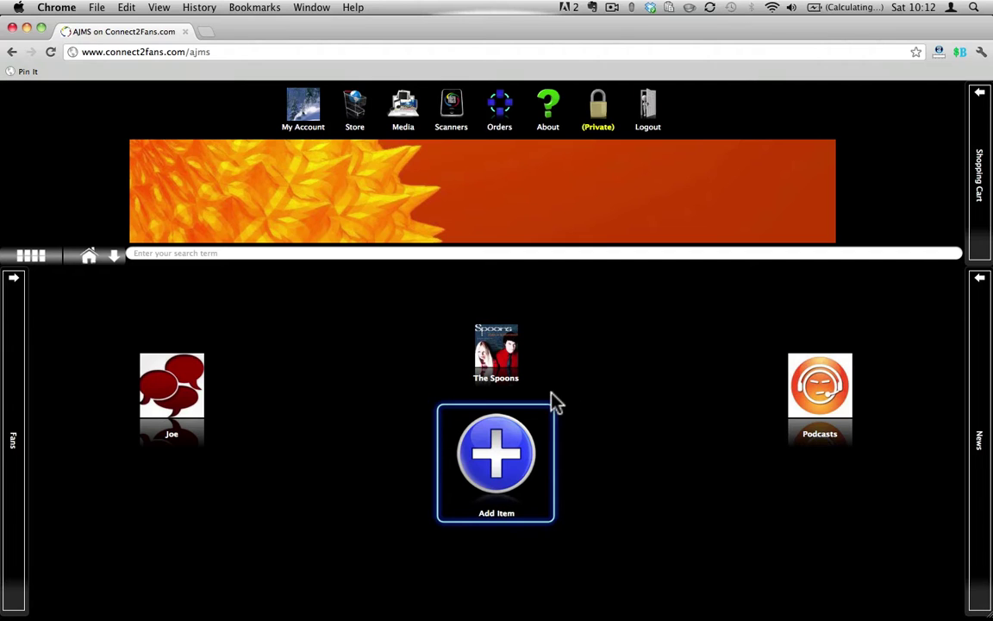
Step: Create a new video product and name it "AJMS Intro"
click(487, 471)
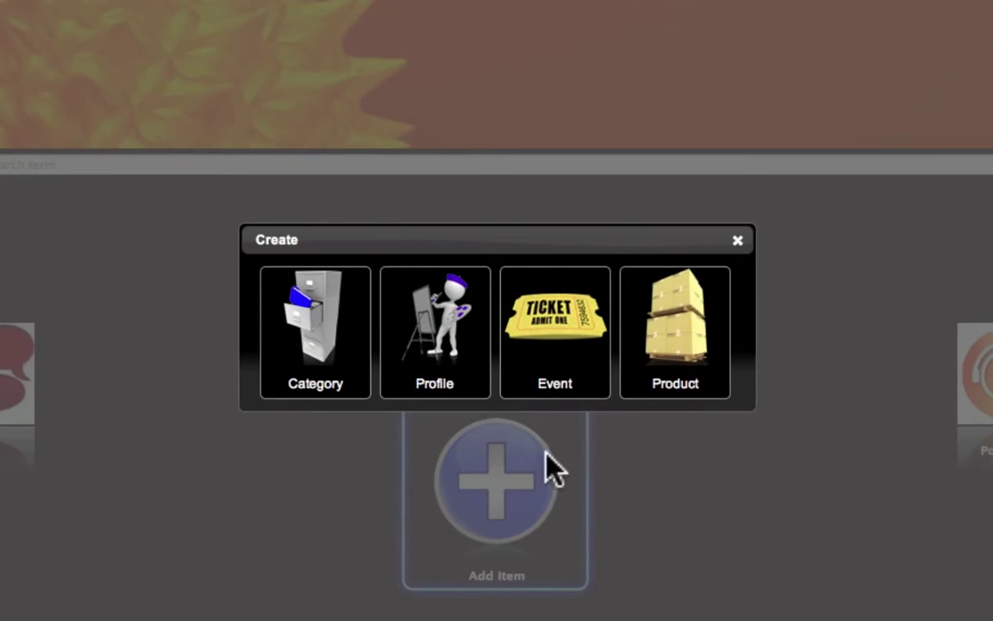
click(700, 341)
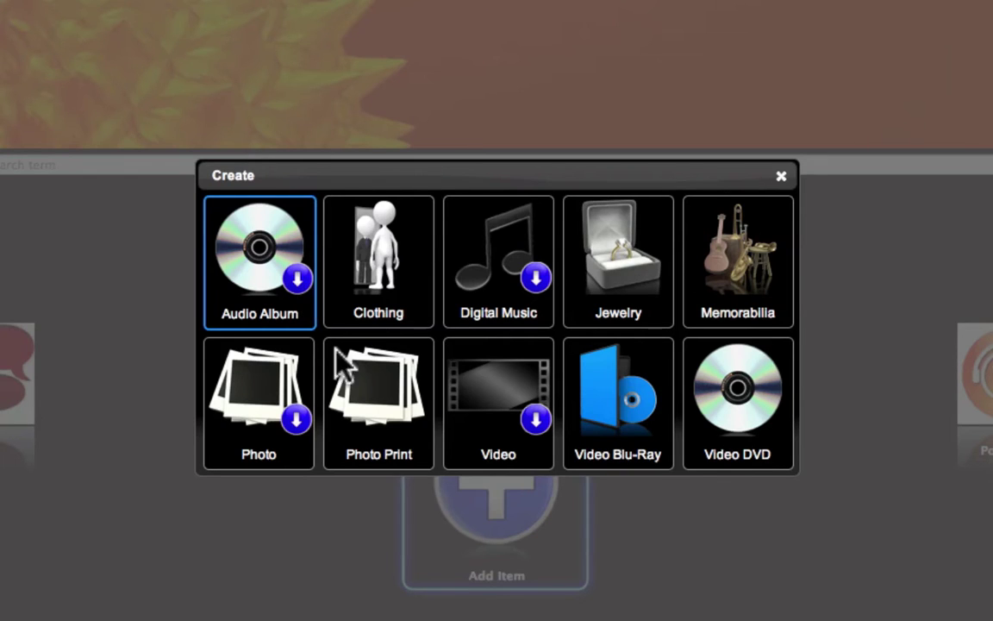
click(493, 412)
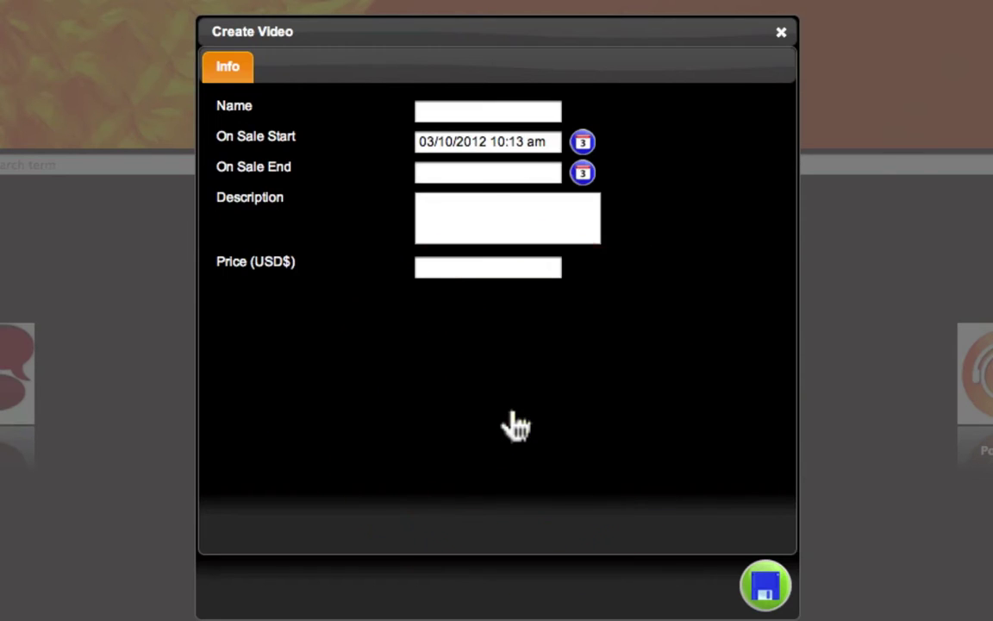
click(505, 111)
text(A)
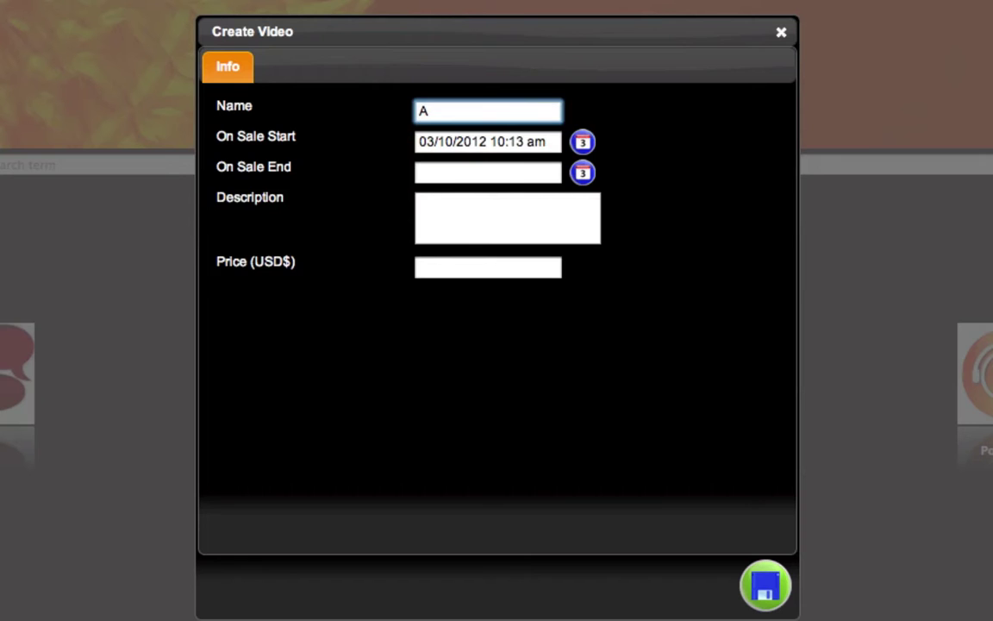
text(JMS Intro)
Step: Accept the sale start of 03/10/2012 10:13 am and set the sale end to 04/10/2012 12:00 am
key(Tab)
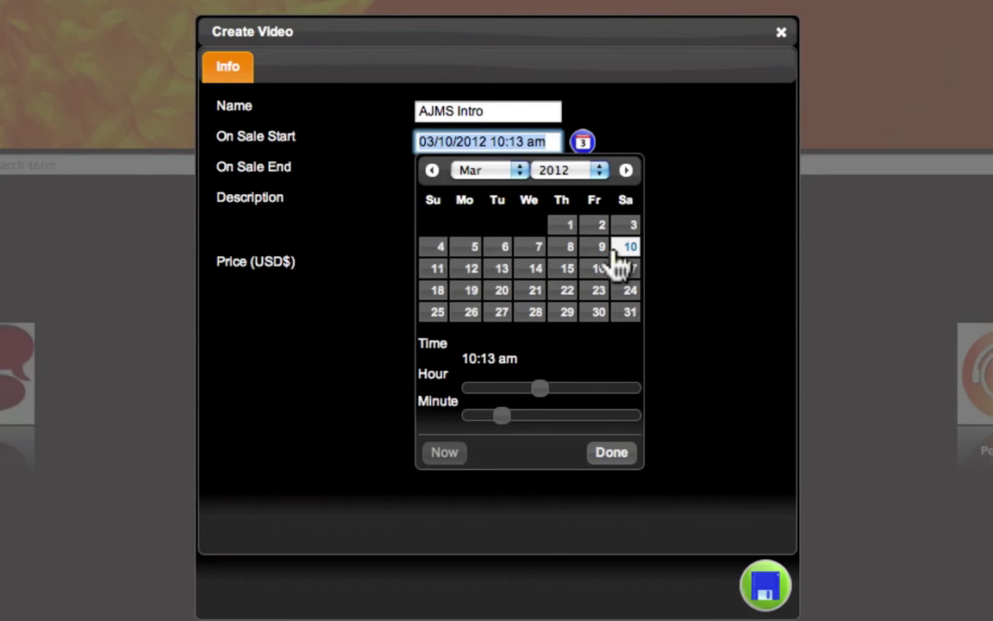
click(613, 455)
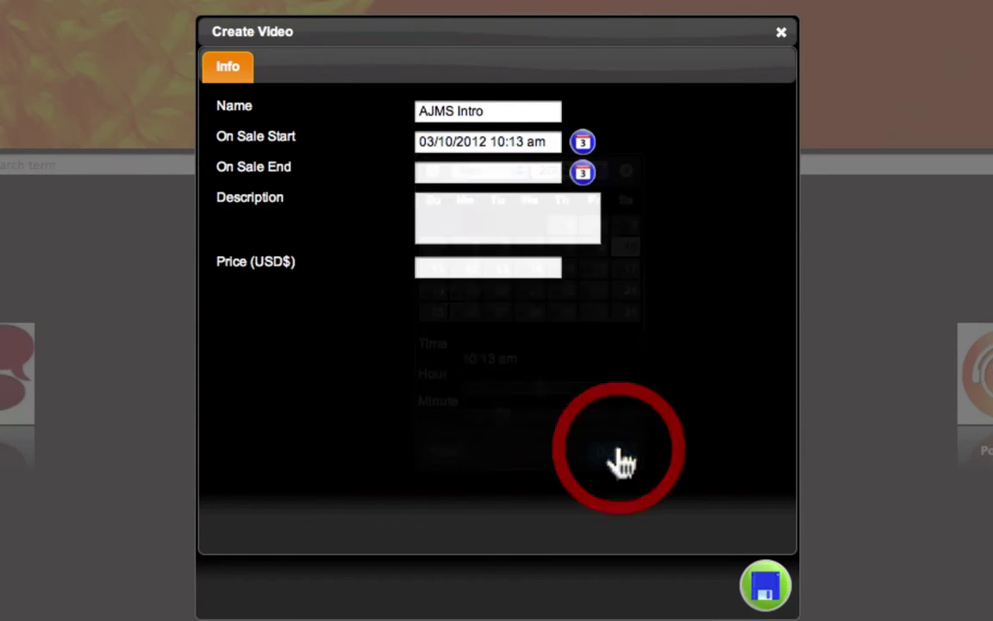
click(583, 175)
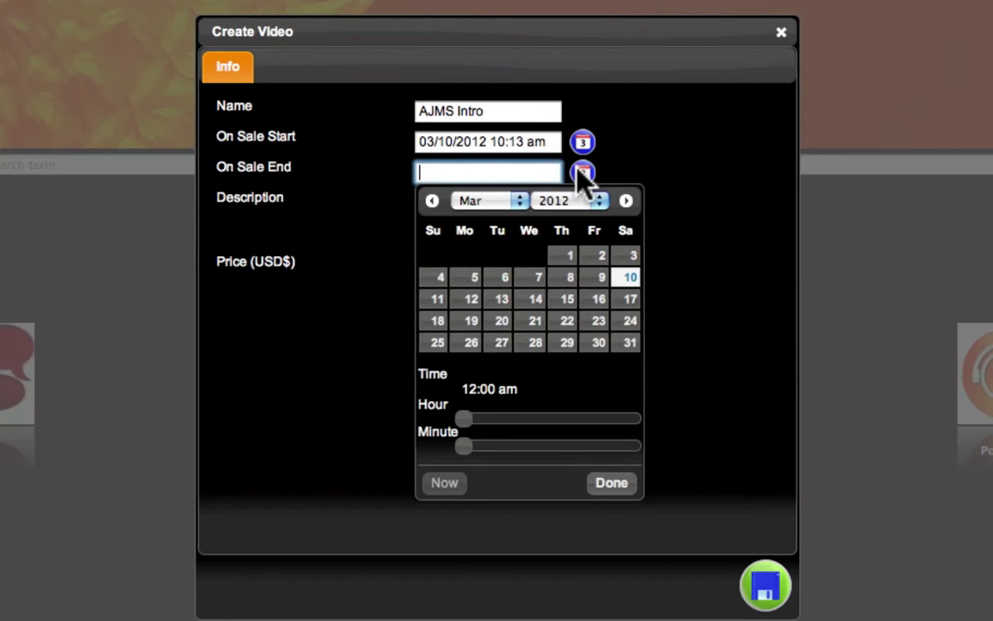
click(518, 200)
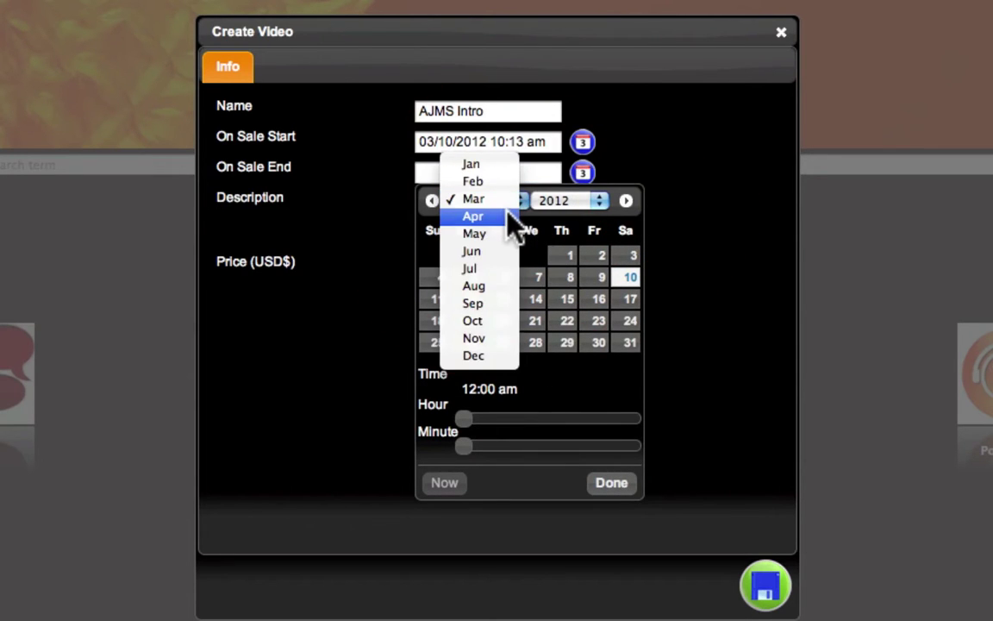
click(509, 216)
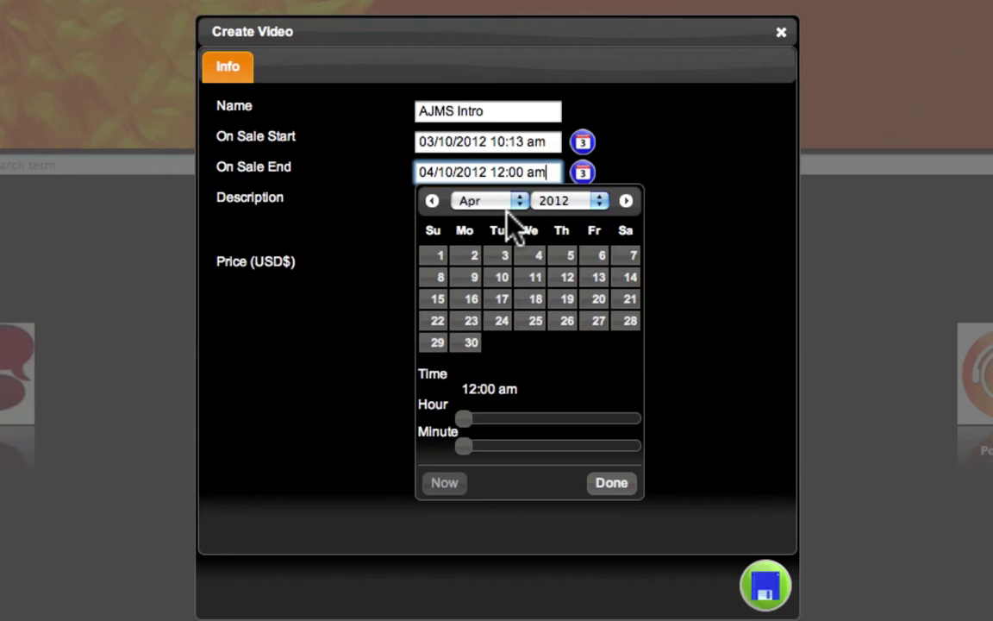
click(610, 490)
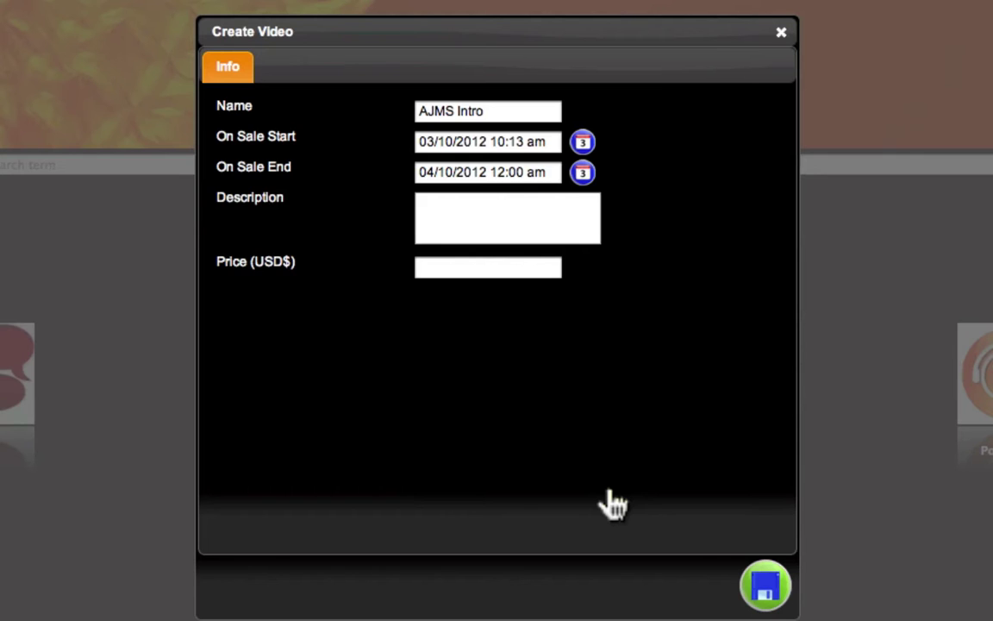
Step: Enter the description "The Intro for the Average Joe Movie Show", set the price to 0.99 USD and save the product
click(490, 215)
text(The Intro for the Average Joe Movie Show)
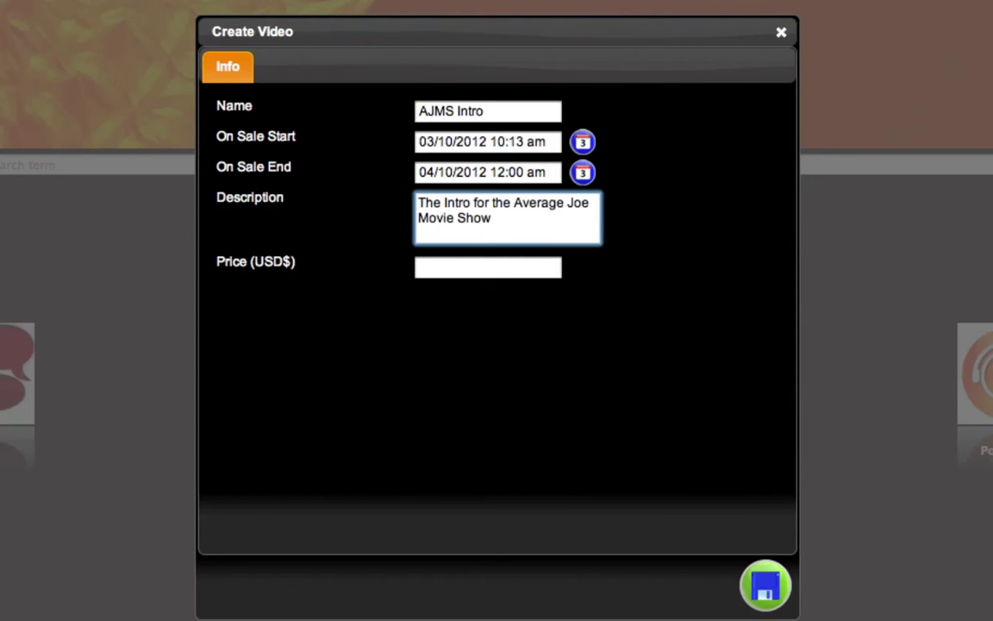
click(488, 267)
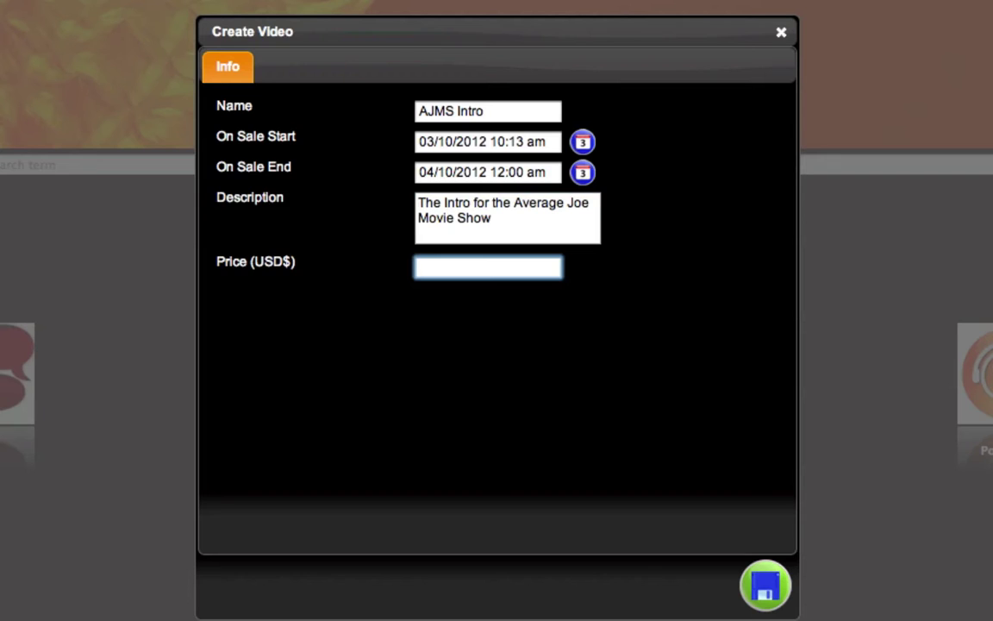
text(0.99)
click(764, 586)
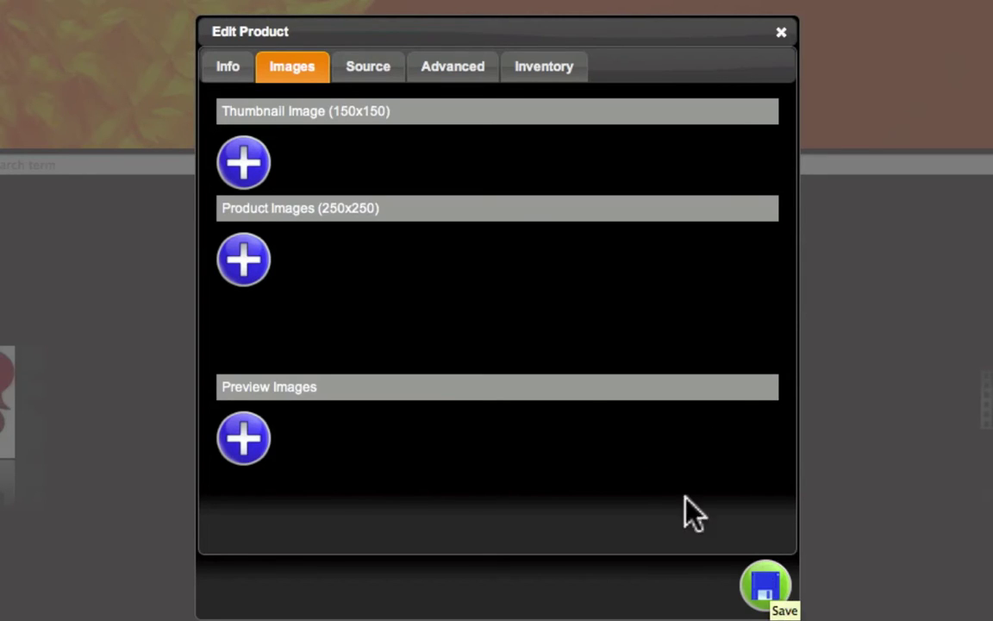
Step: Upload 020545-red-white-pearl-icon-symbols-shapes-decor6.png from the computer for the product's thumbnail image
click(263, 170)
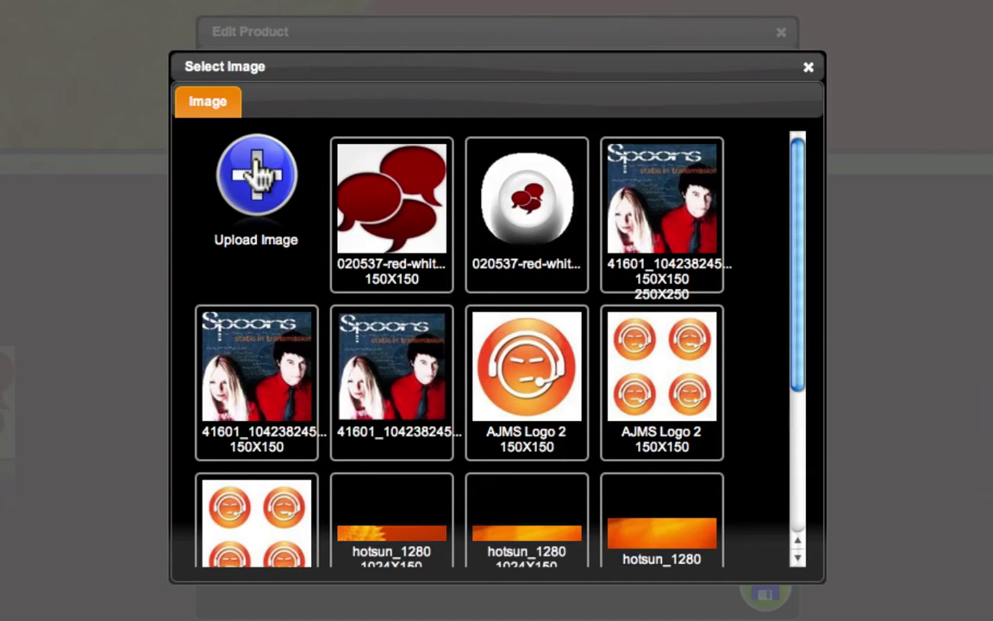
scroll(511, 310, down, 5)
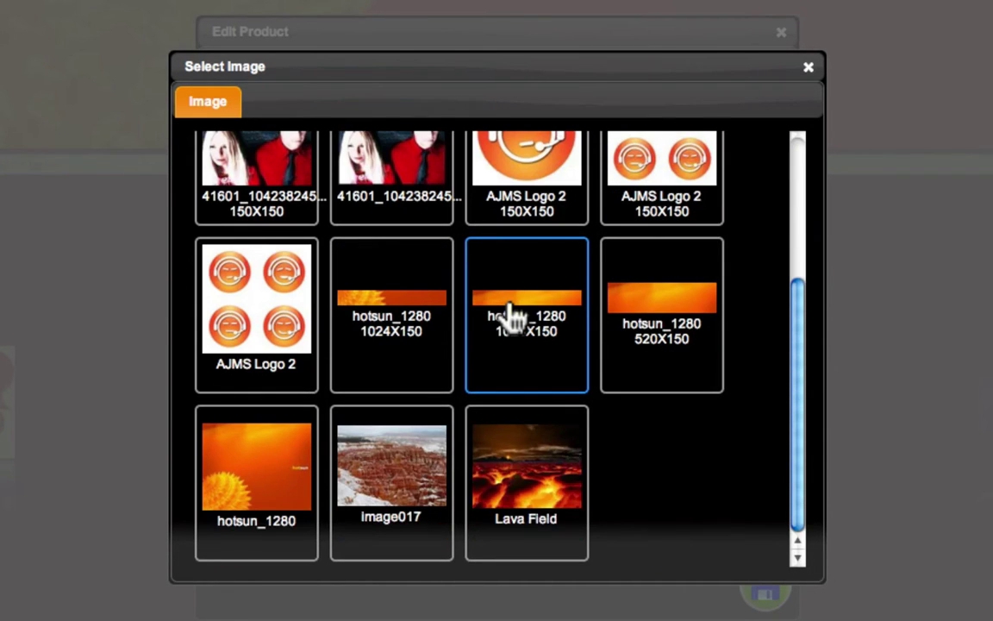
mouse_move(513, 317)
scroll(512, 316, up, 5)
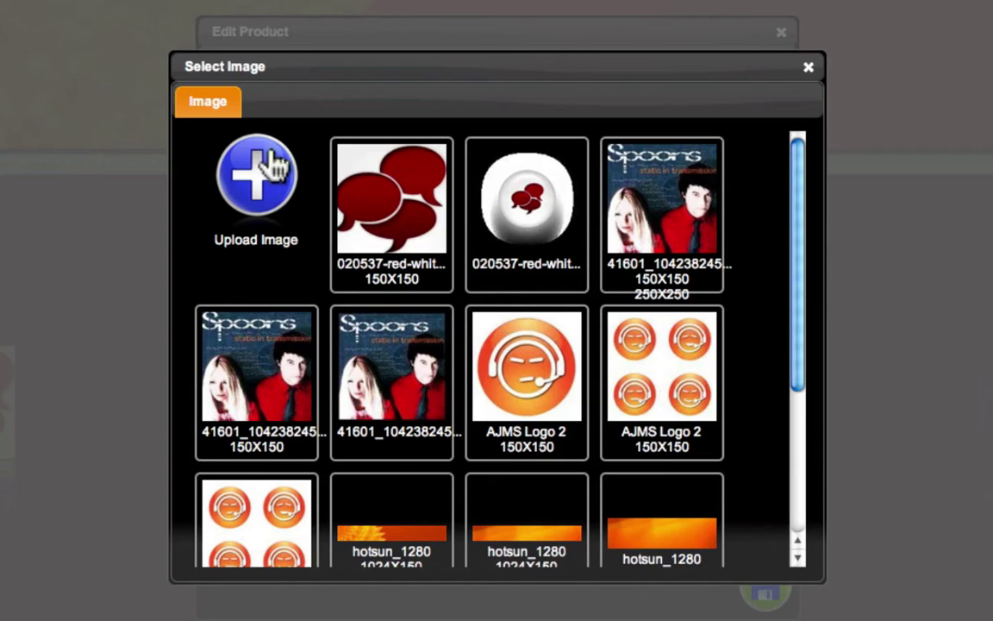
click(269, 183)
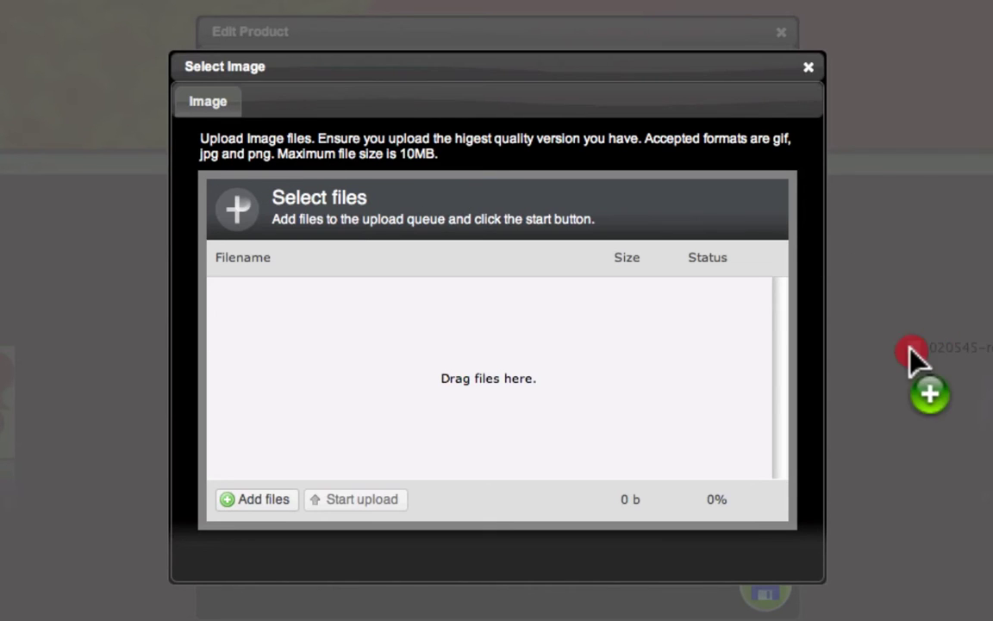
drag(916, 354, 417, 350)
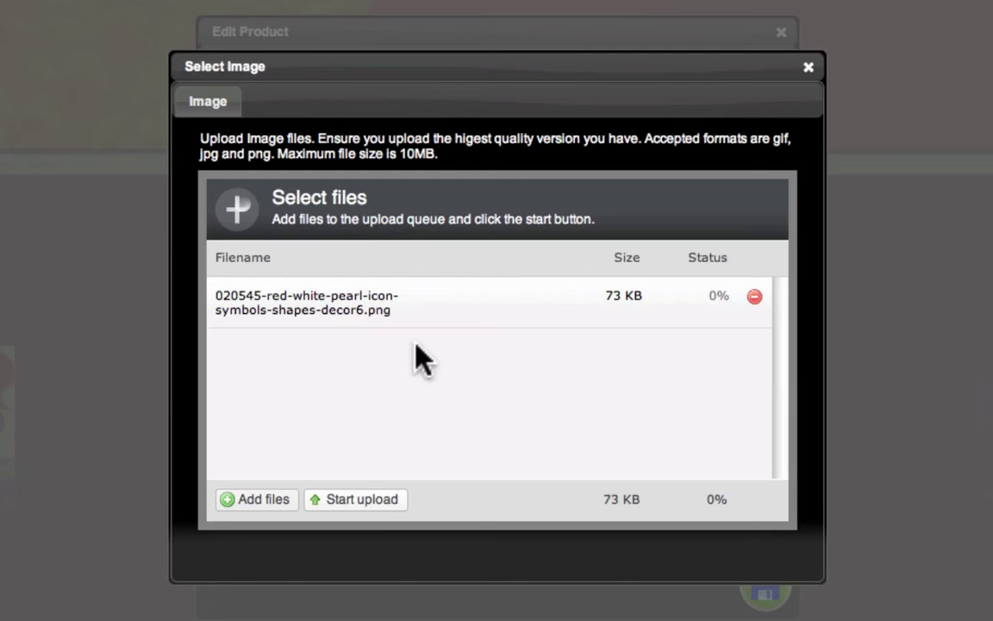
click(394, 503)
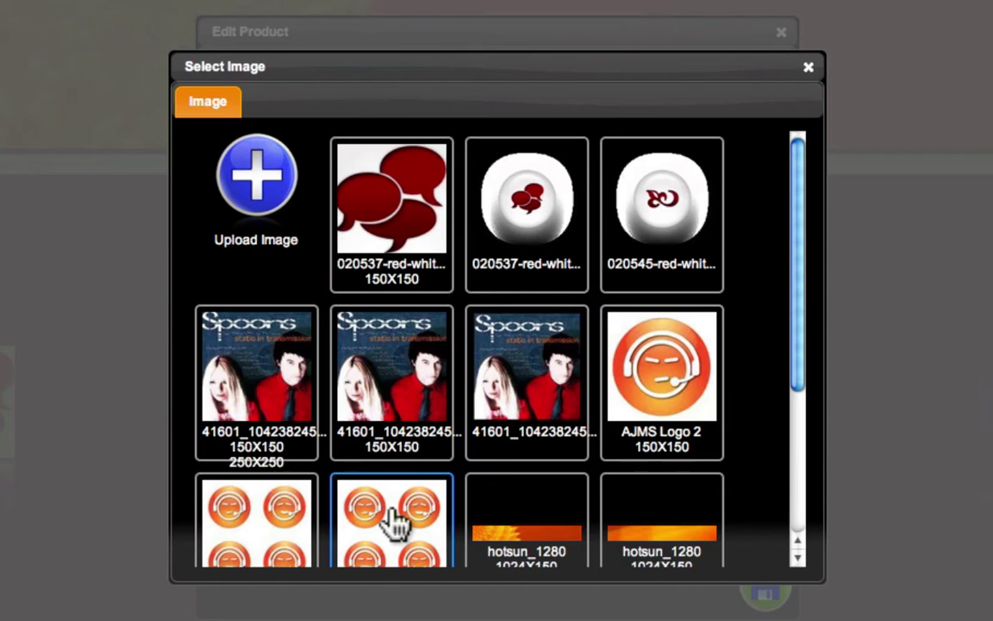
Step: Crop the uploaded pearl icon to 150 x 150 around its red ornament, at x 164, y 166, and save it as the thumbnail
click(660, 222)
click(557, 400)
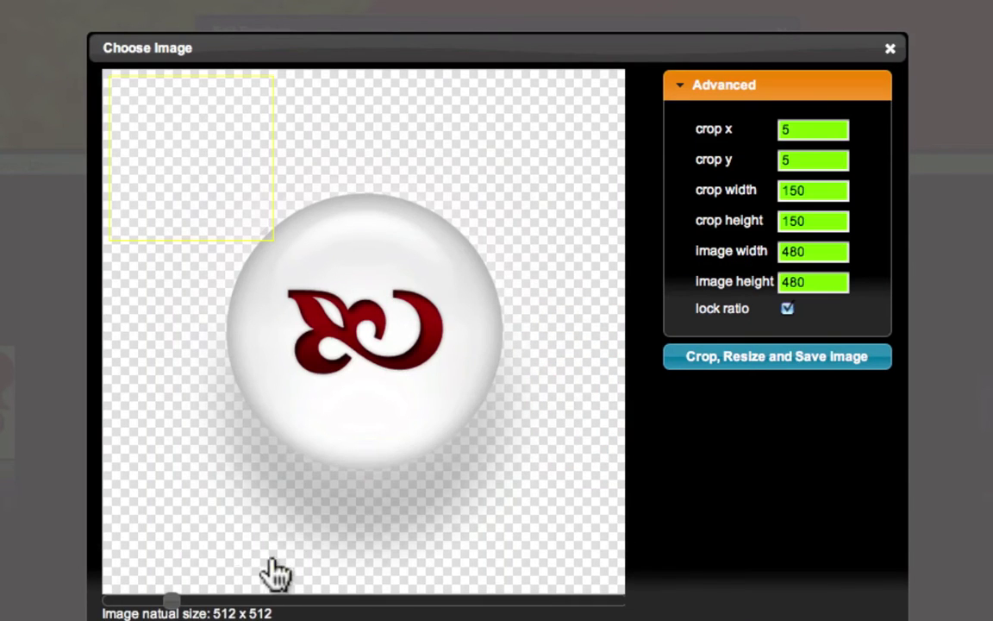
drag(167, 200, 342, 375)
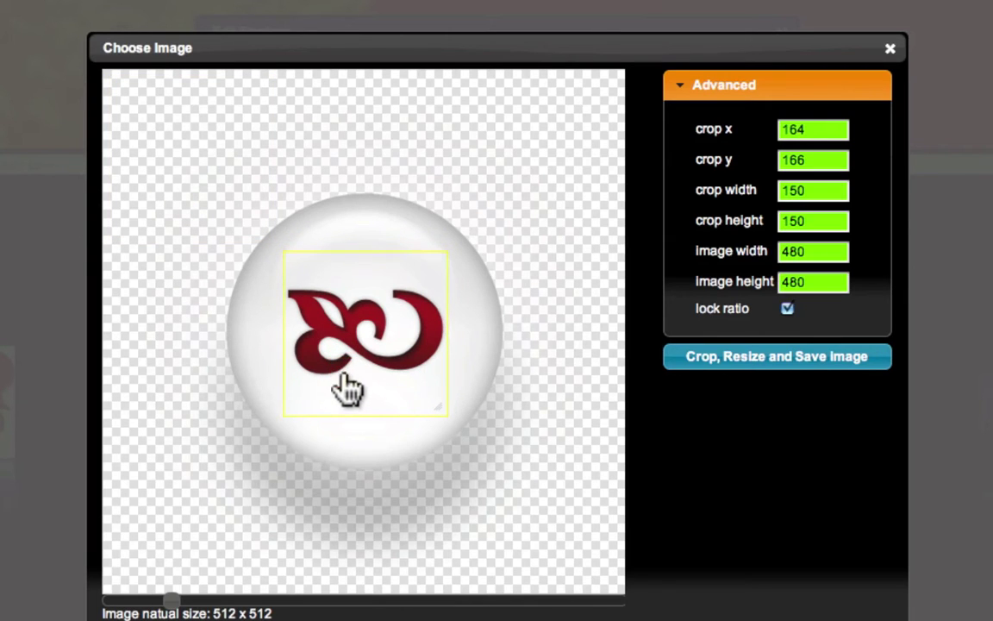
click(797, 369)
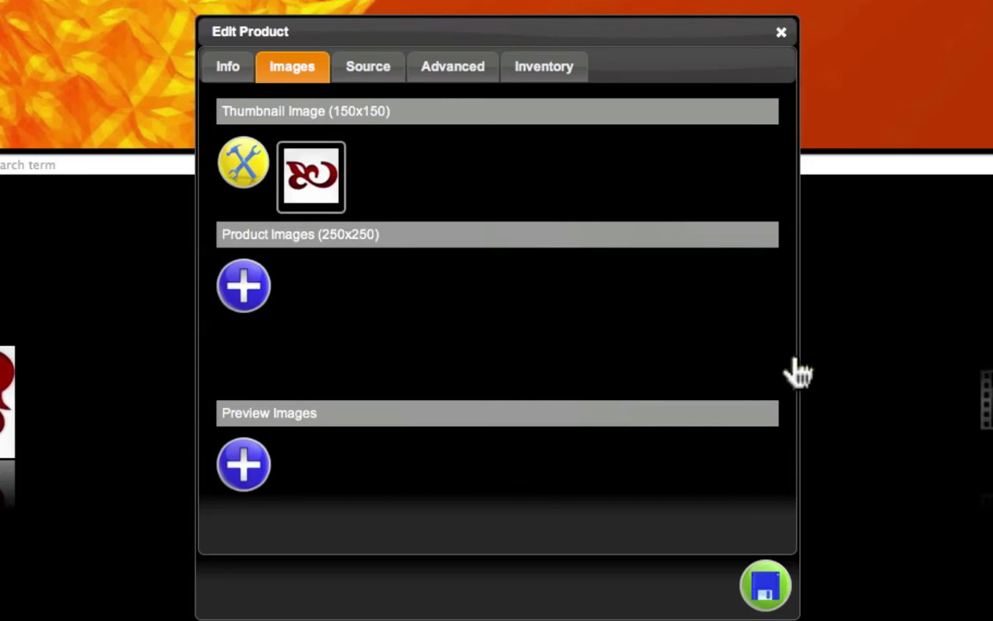
Step: Upload Desktop.jpg from the computer for the 250x250 product images
click(243, 287)
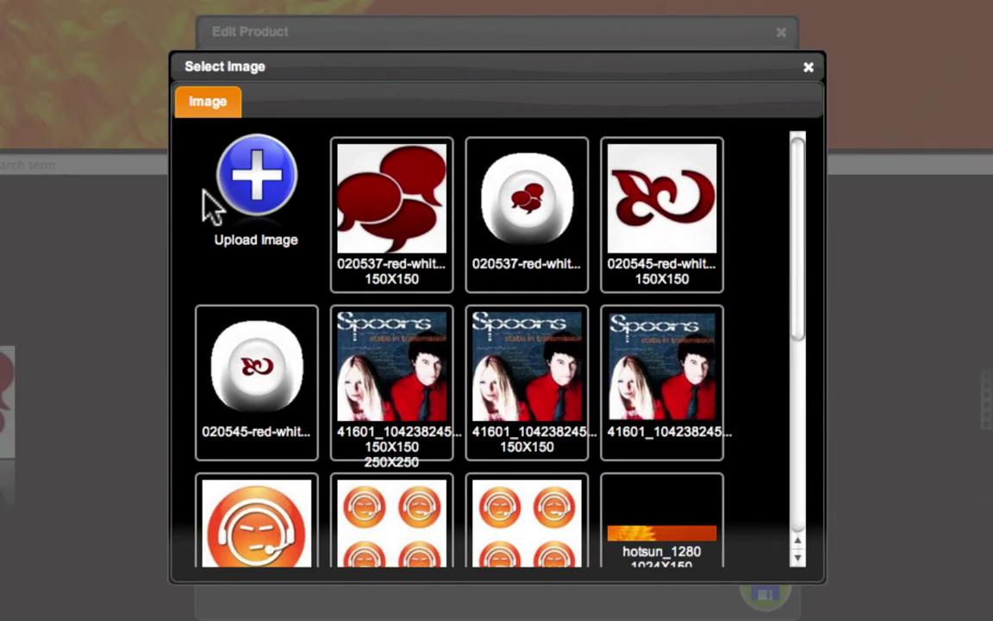
click(267, 186)
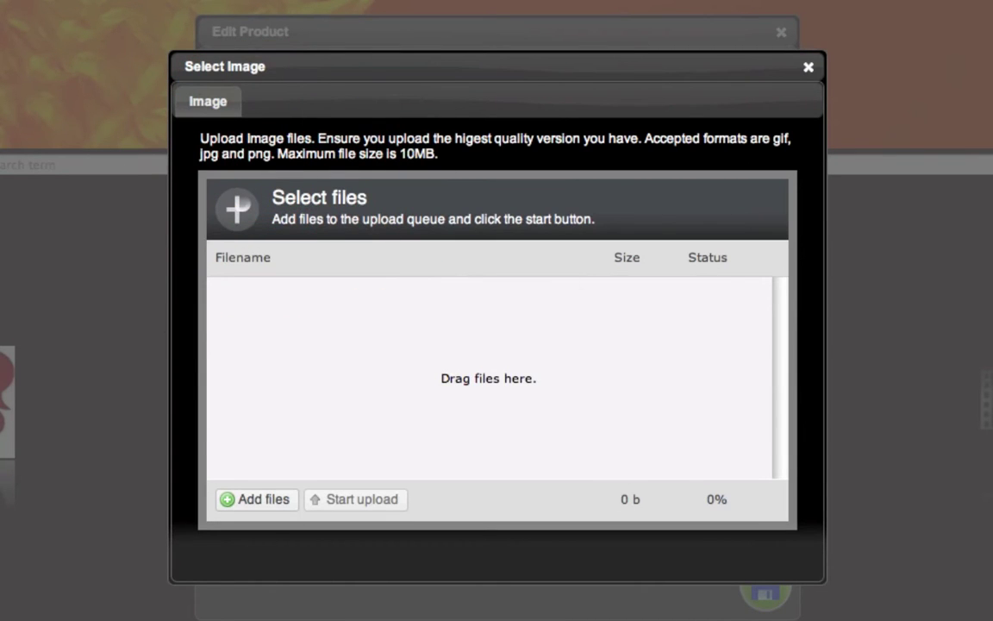
drag(992, 277, 521, 354)
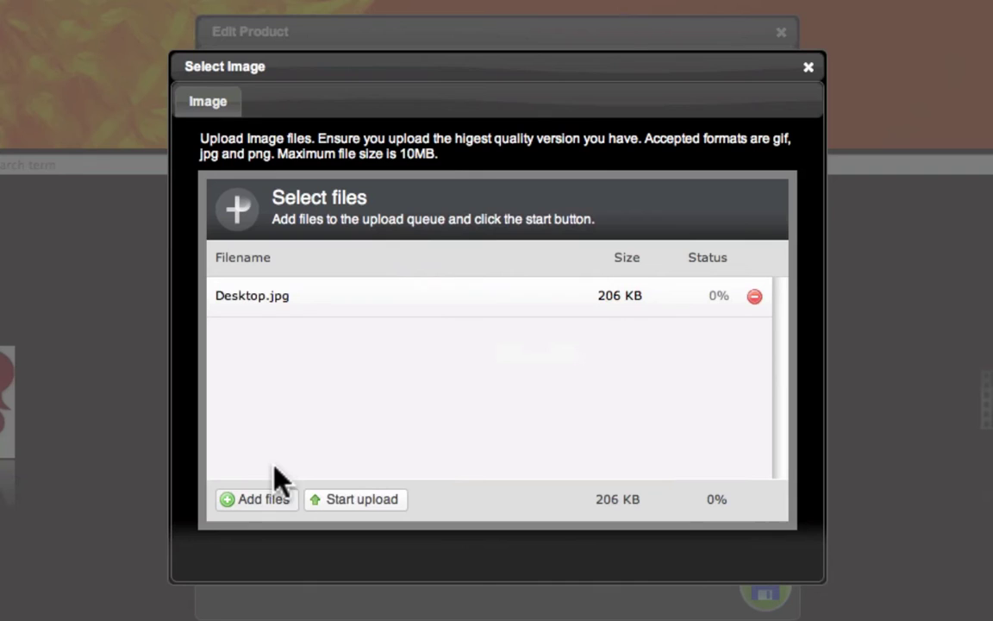
click(331, 502)
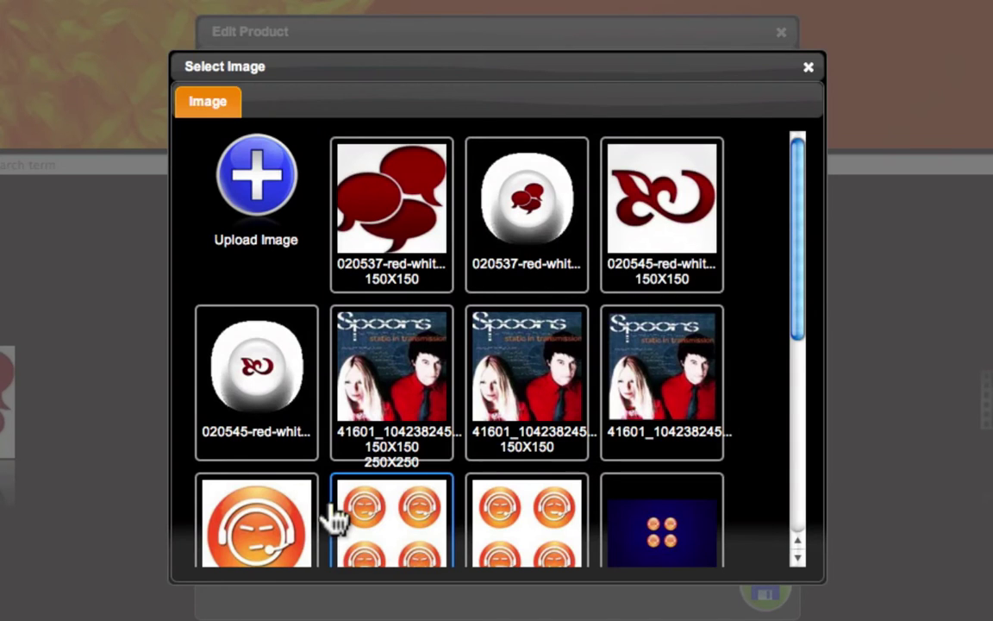
Step: Scale the Desktop image to 431 x 269, crop it to 250 x 250 around the four logos and save it as a product image
scroll(581, 450, down, 4)
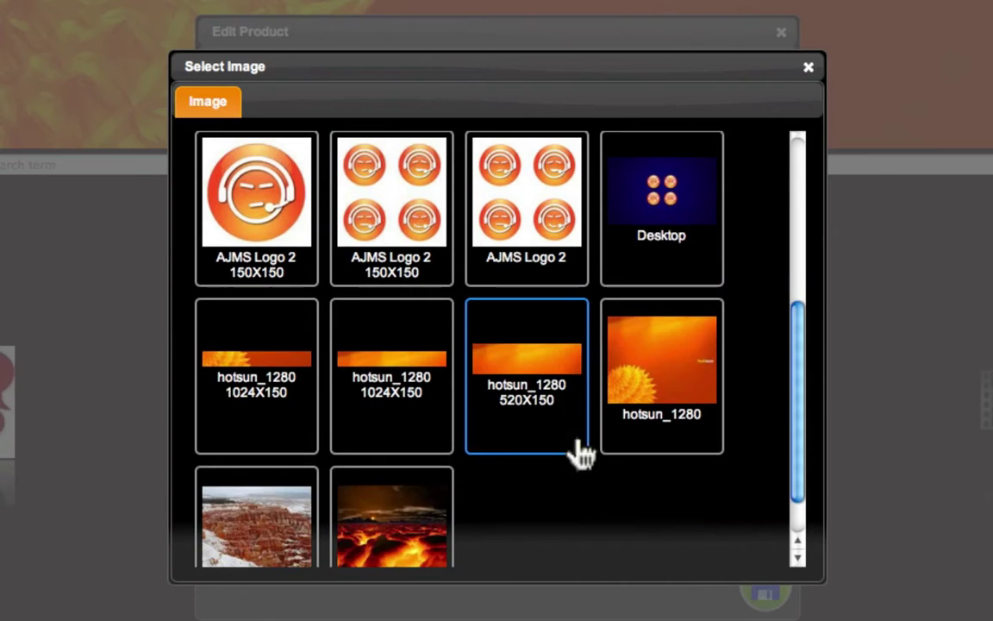
click(681, 209)
click(548, 405)
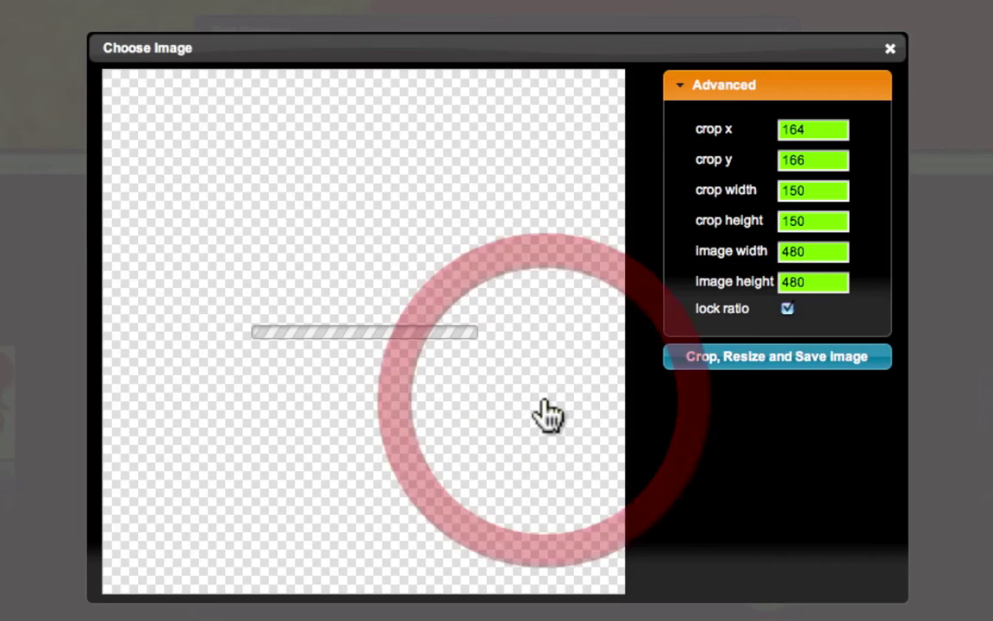
click(169, 597)
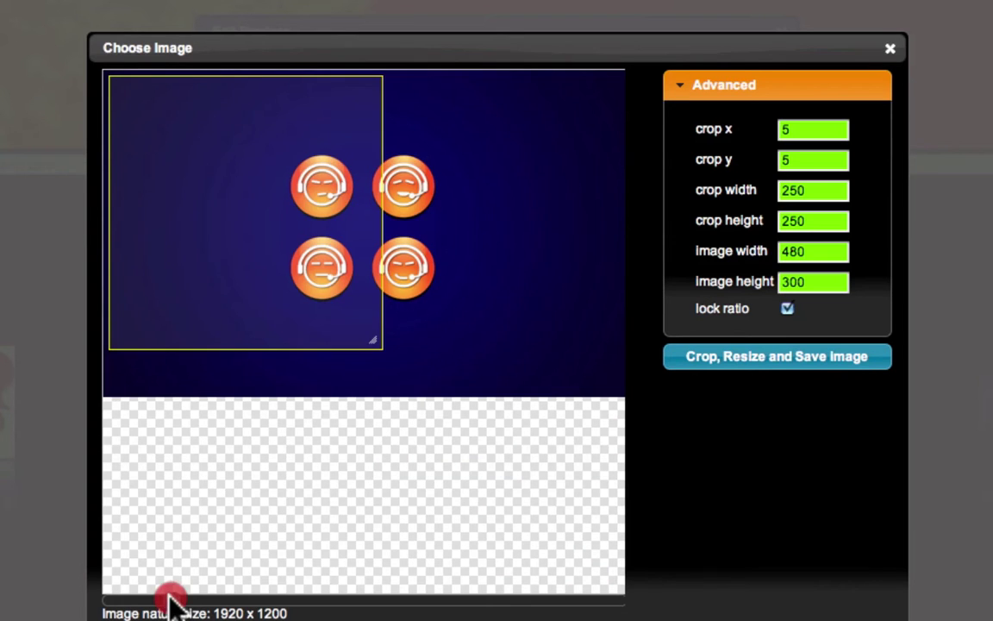
mouse_move(170, 597)
mouse_down()
mouse_move(151, 595)
mouse_move(162, 598)
mouse_up()
drag(190, 182, 284, 190)
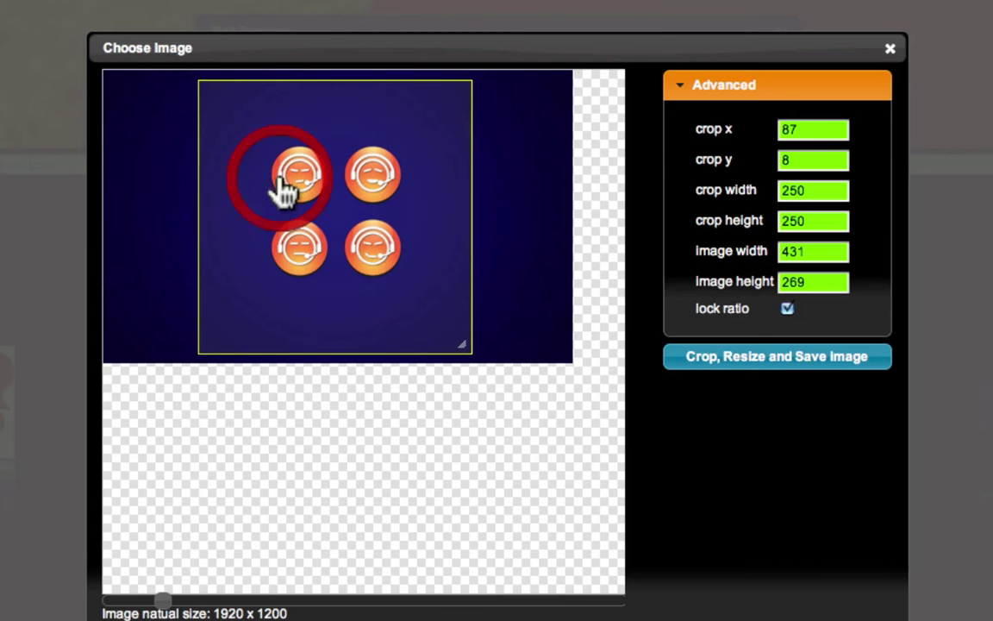
click(823, 362)
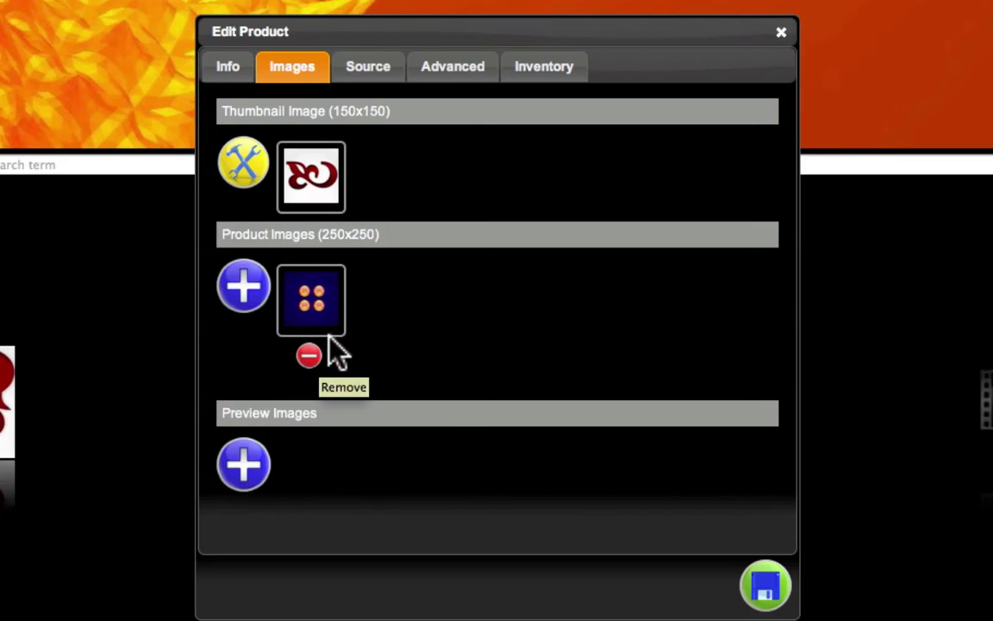
Step: Add the existing cropped Desktop image with the four logos as the product's preview image
click(244, 466)
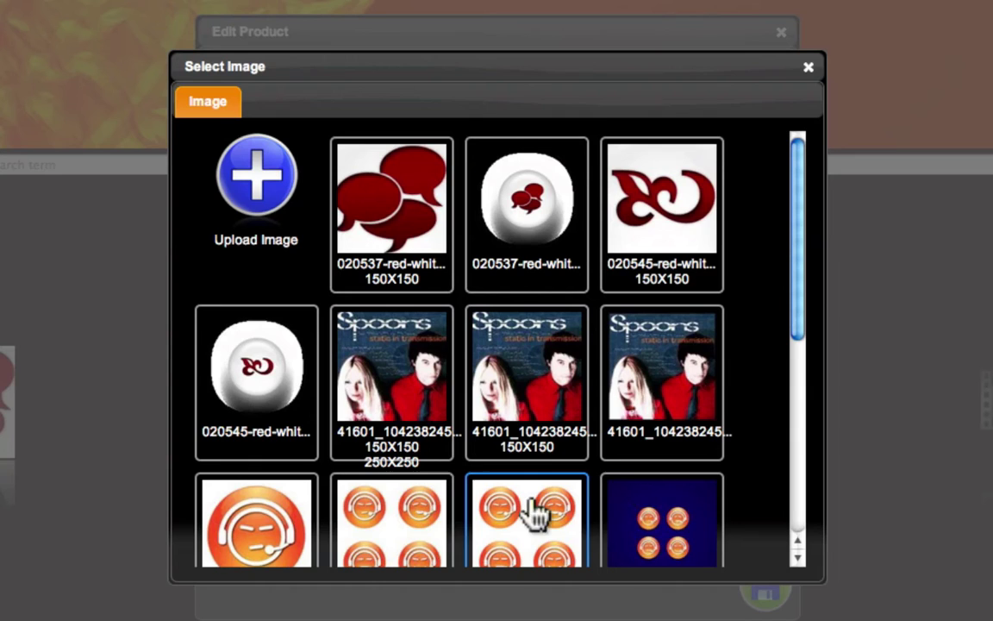
click(619, 541)
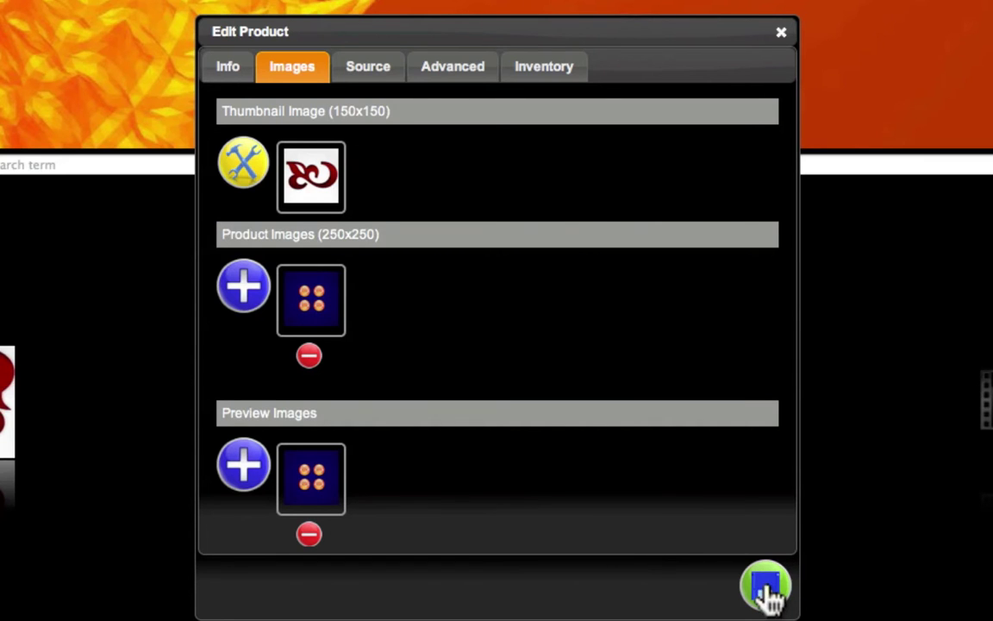
Step: Set the existing video AJMS Intro 30 Final as the product's digital source
click(377, 73)
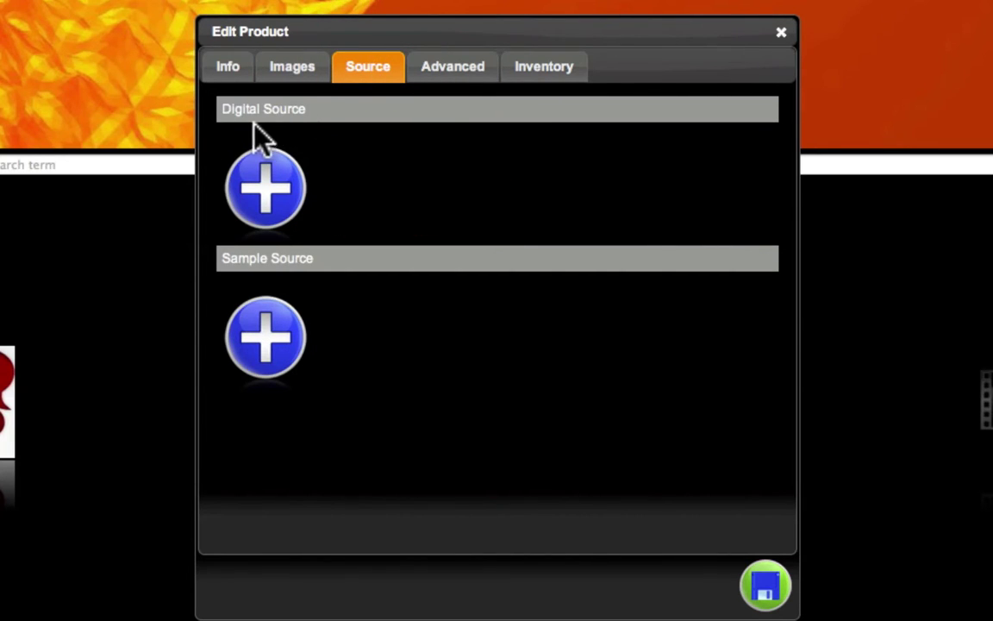
click(267, 195)
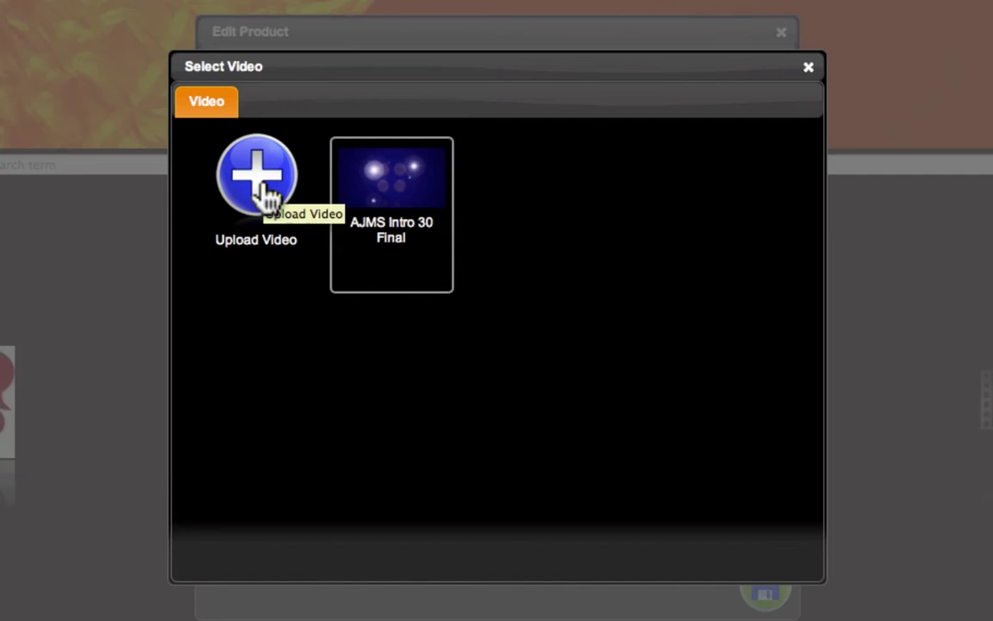
mouse_move(390, 188)
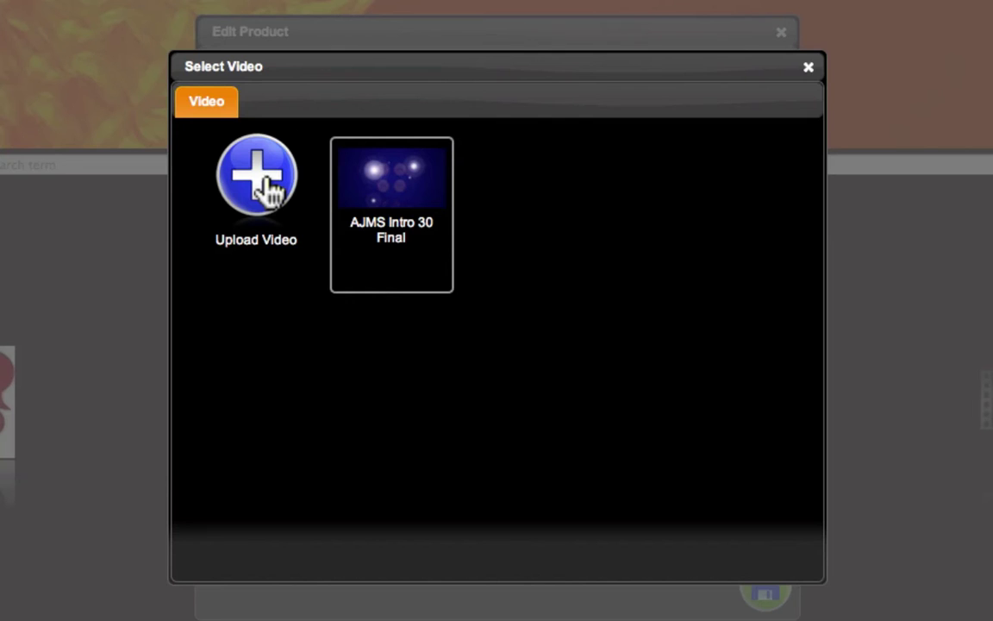
mouse_move(437, 215)
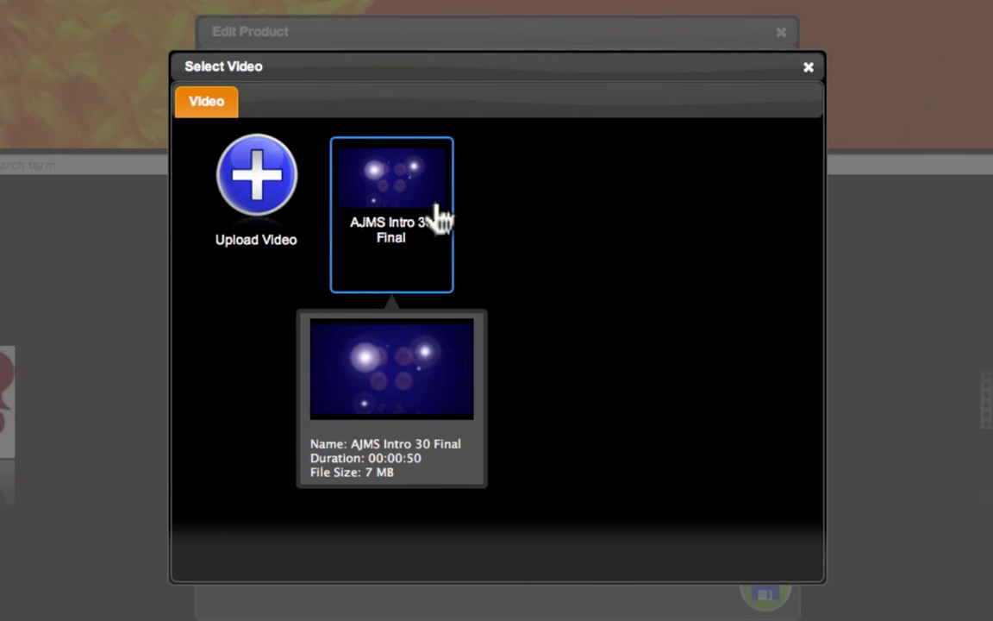
click(402, 213)
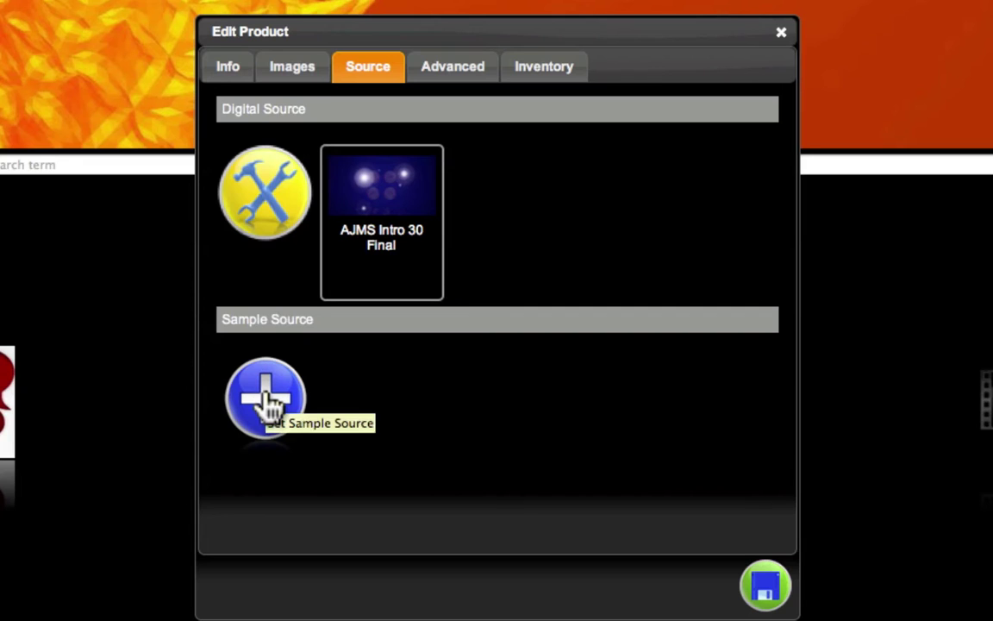
Step: Upload AJMS Intro 30 Final.mov from the computer as the product's sample source
click(267, 399)
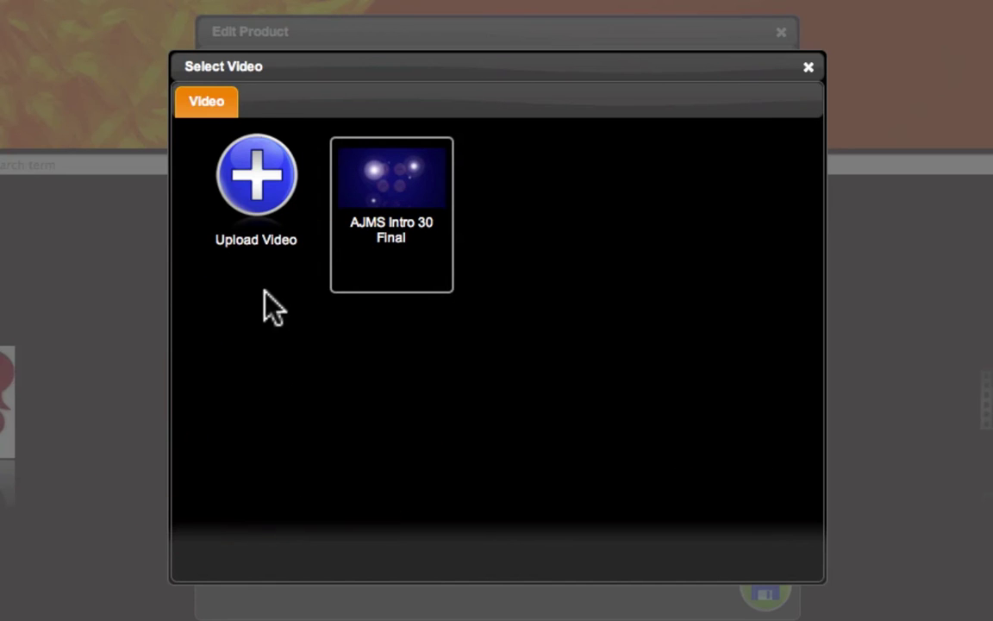
click(264, 158)
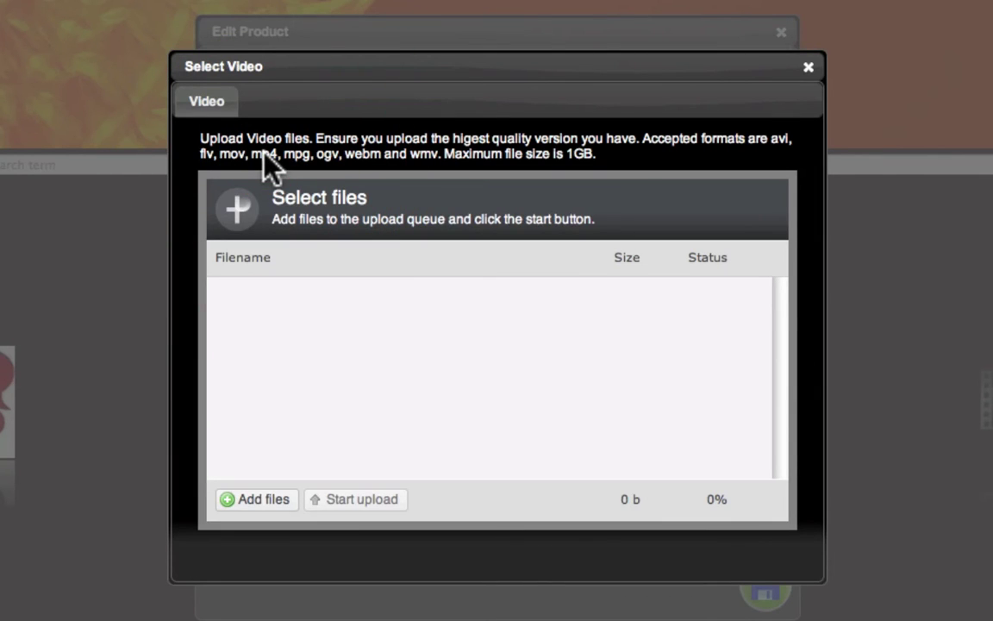
click(263, 502)
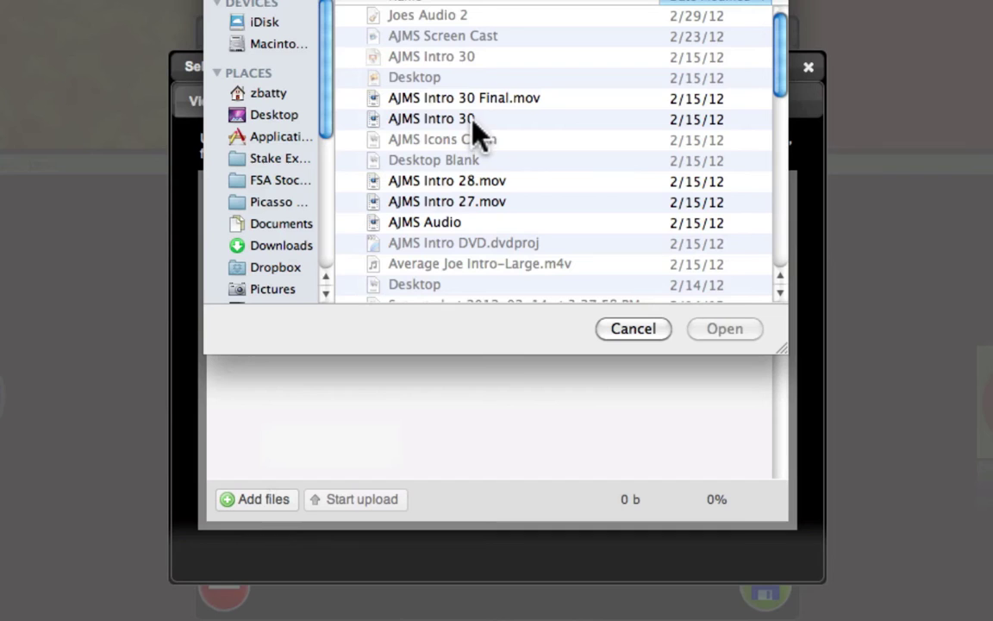
click(472, 97)
click(725, 329)
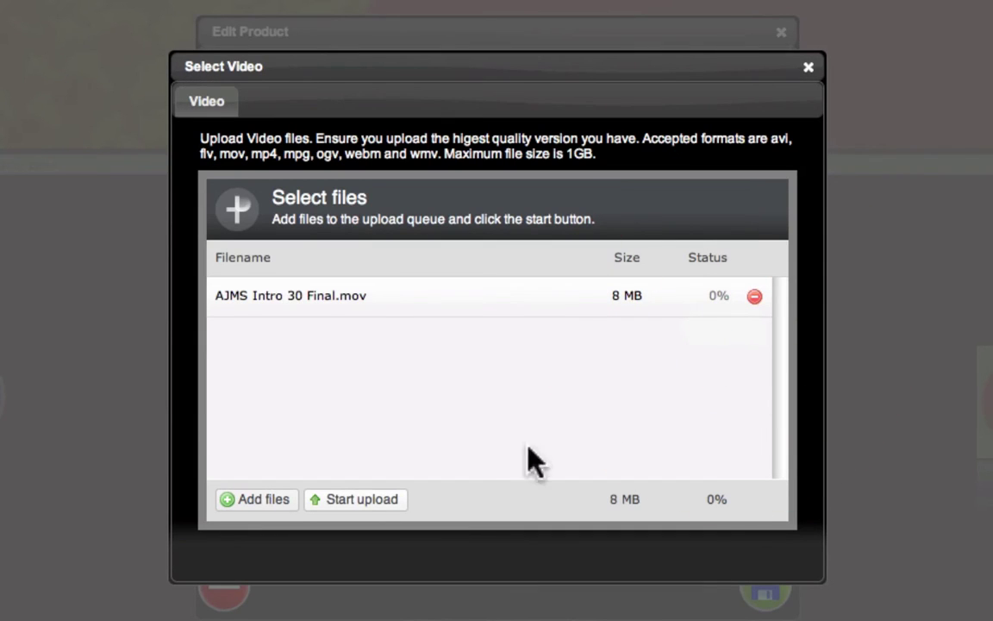
click(336, 502)
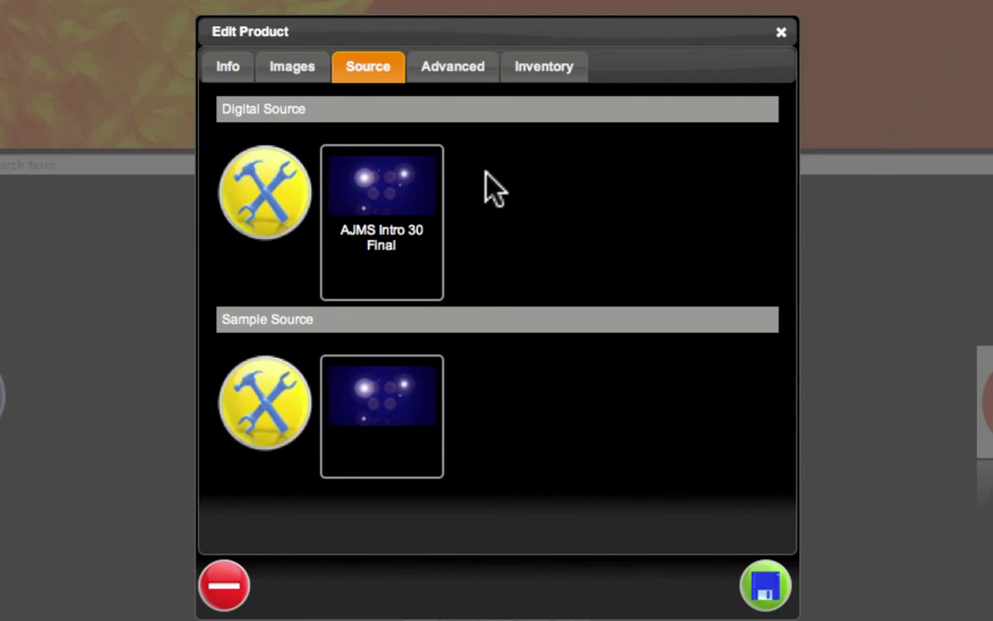
Step: Assign the product to the Podcasts category and leave Hide Count Down set to No
click(466, 80)
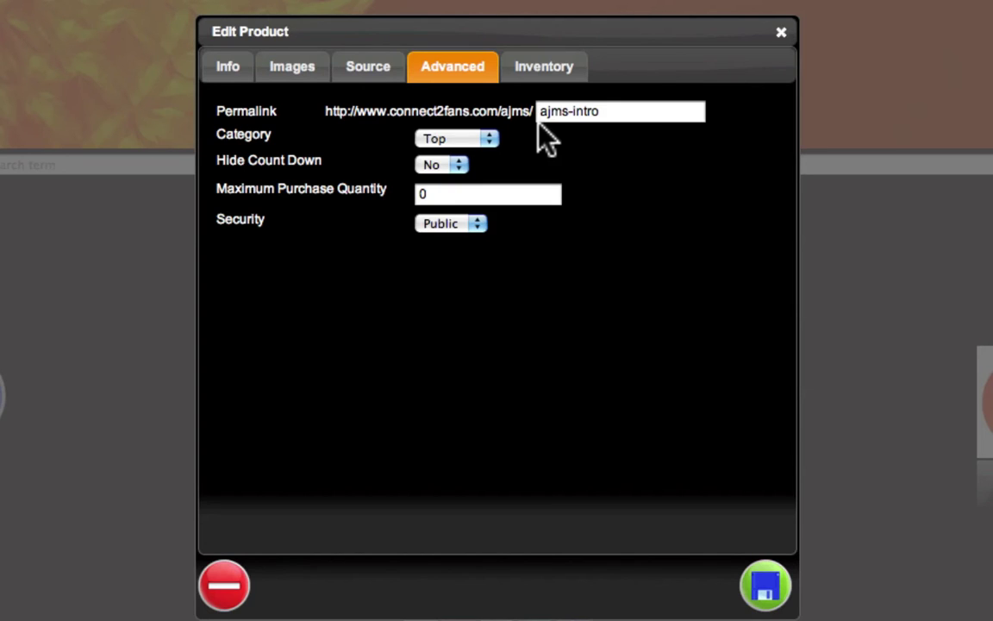
click(488, 139)
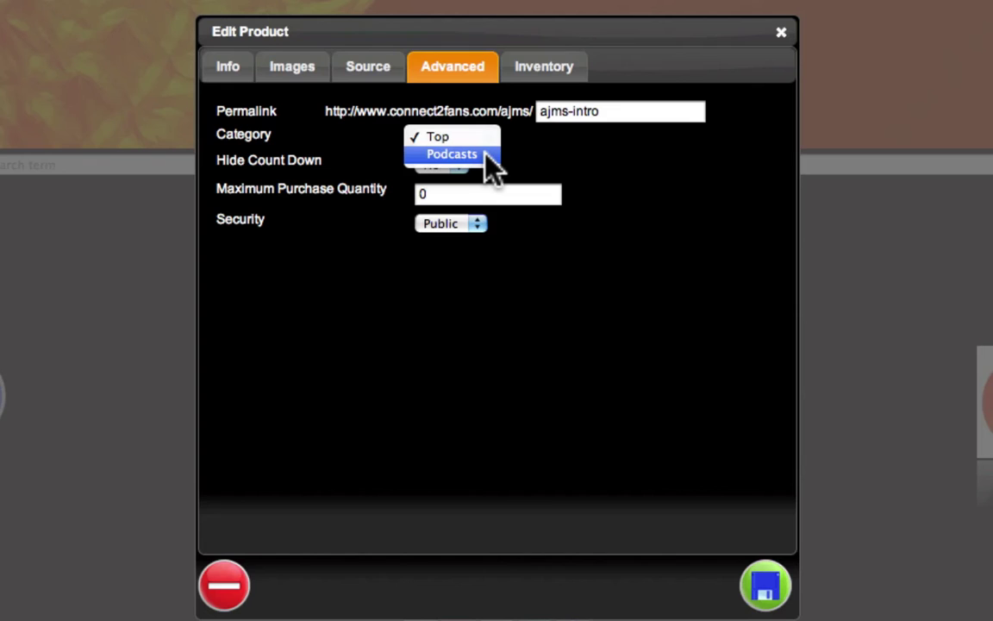
click(484, 154)
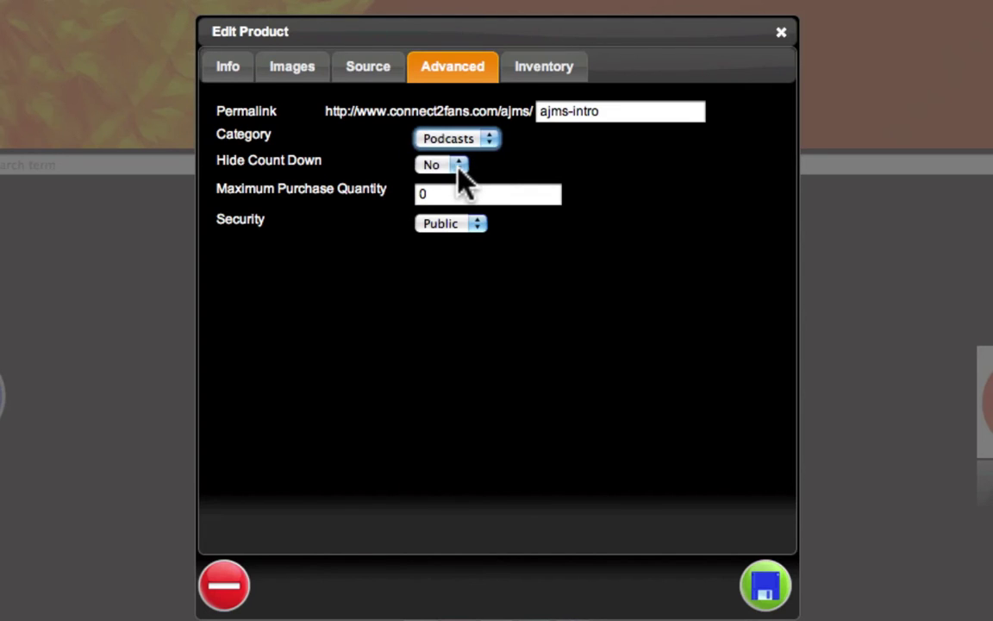
click(458, 165)
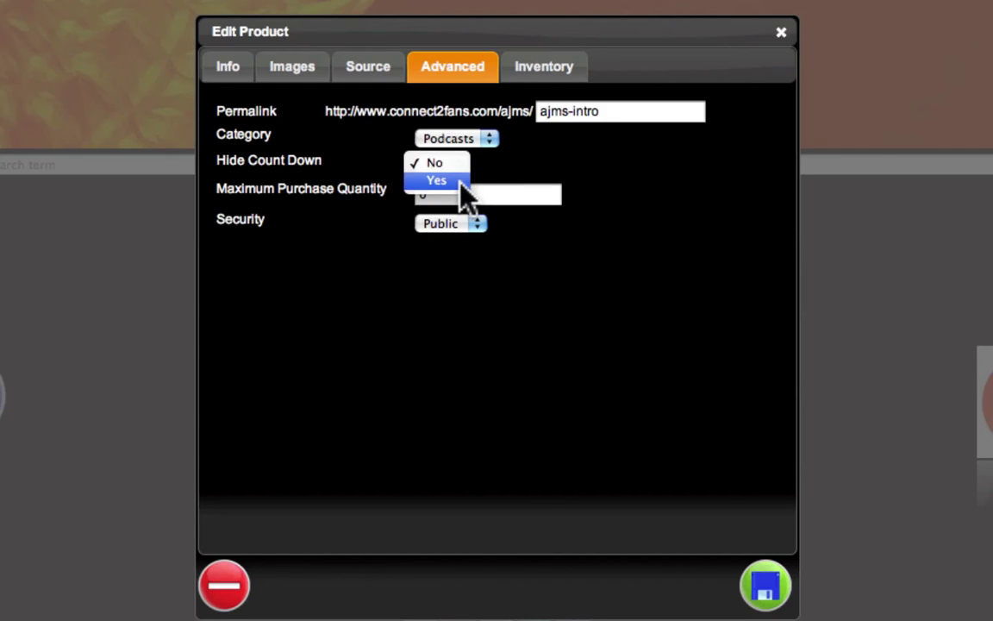
click(458, 163)
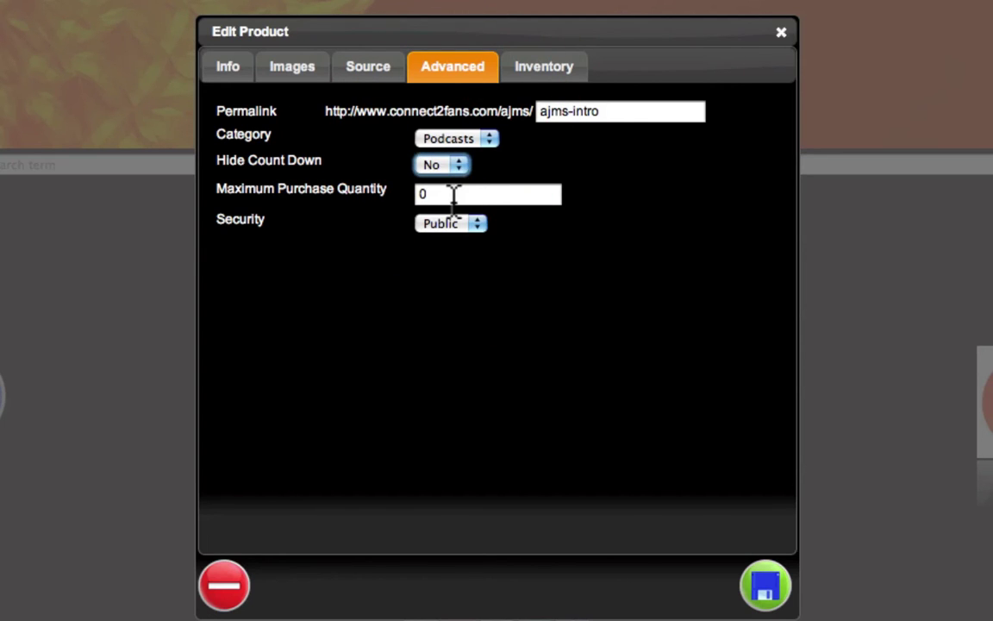
Step: Set the product's maximum purchase quantity to 3 and keep its security option as Public
click(453, 195)
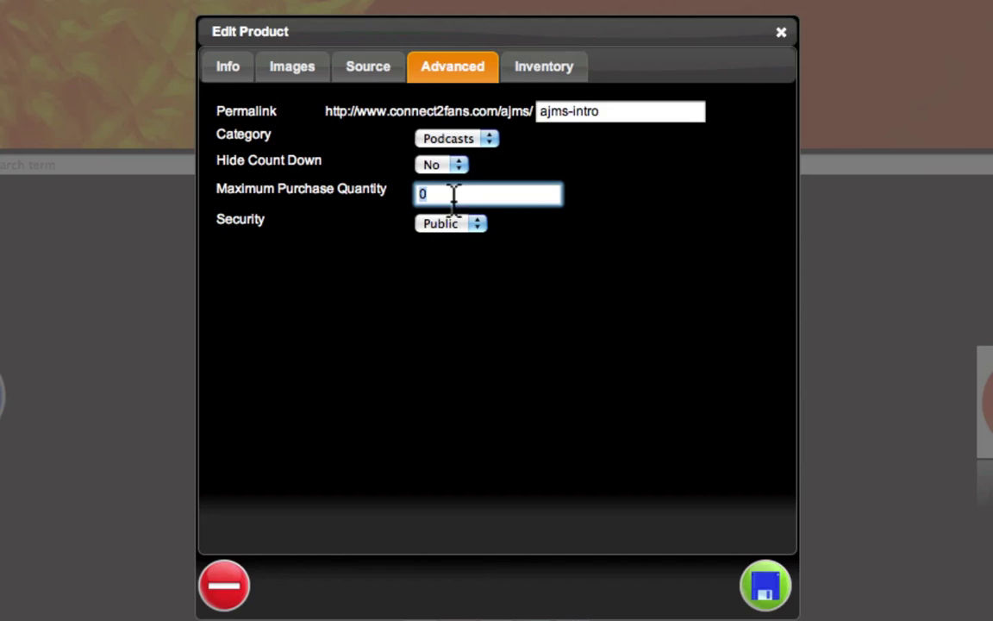
text(3)
click(473, 226)
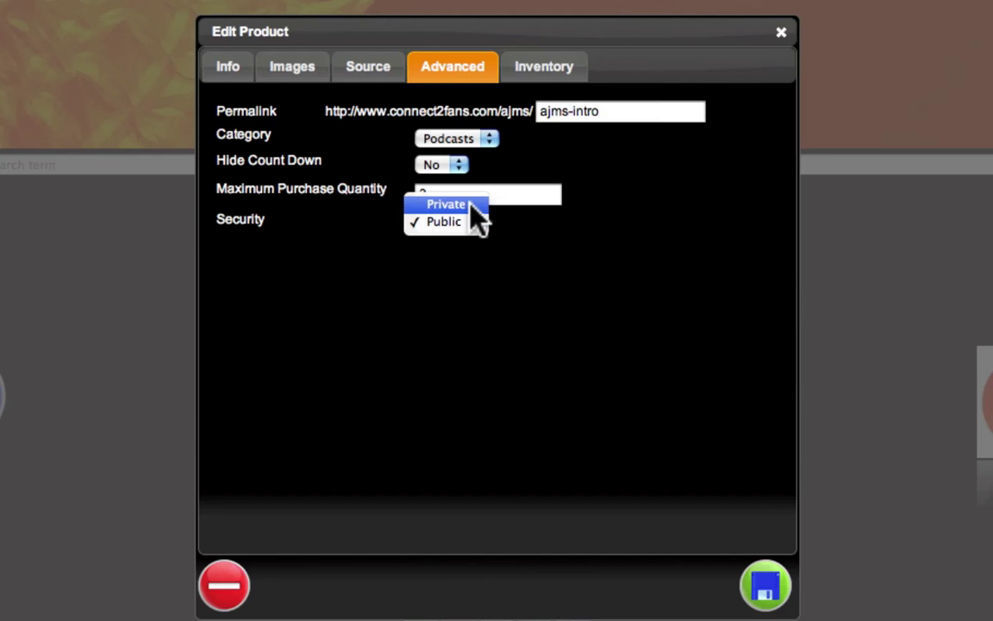
click(471, 216)
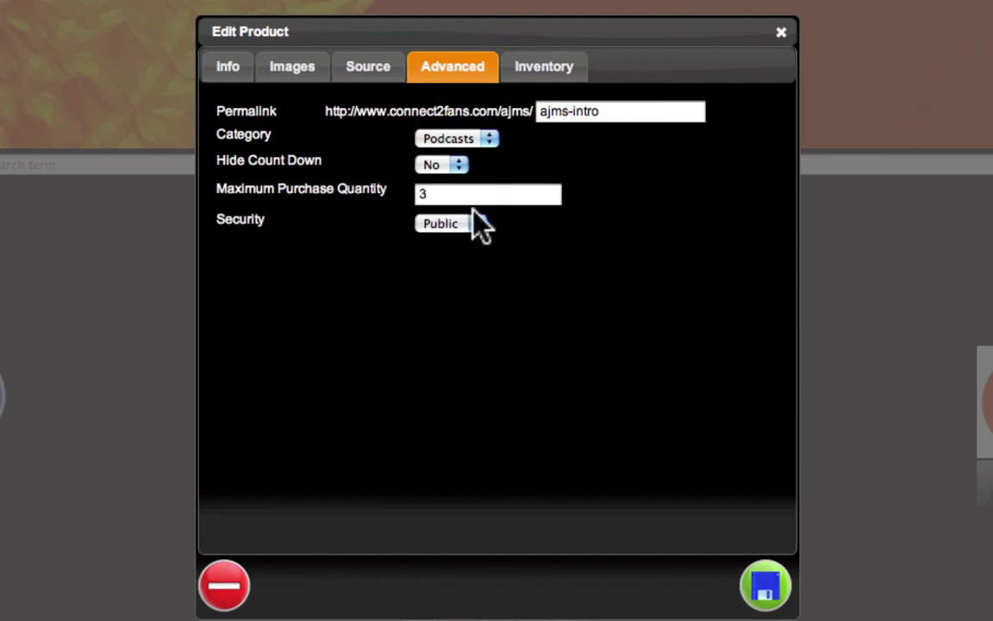
Step: Set the product's inventory type to Fixed and add 1000 inventory items
click(541, 76)
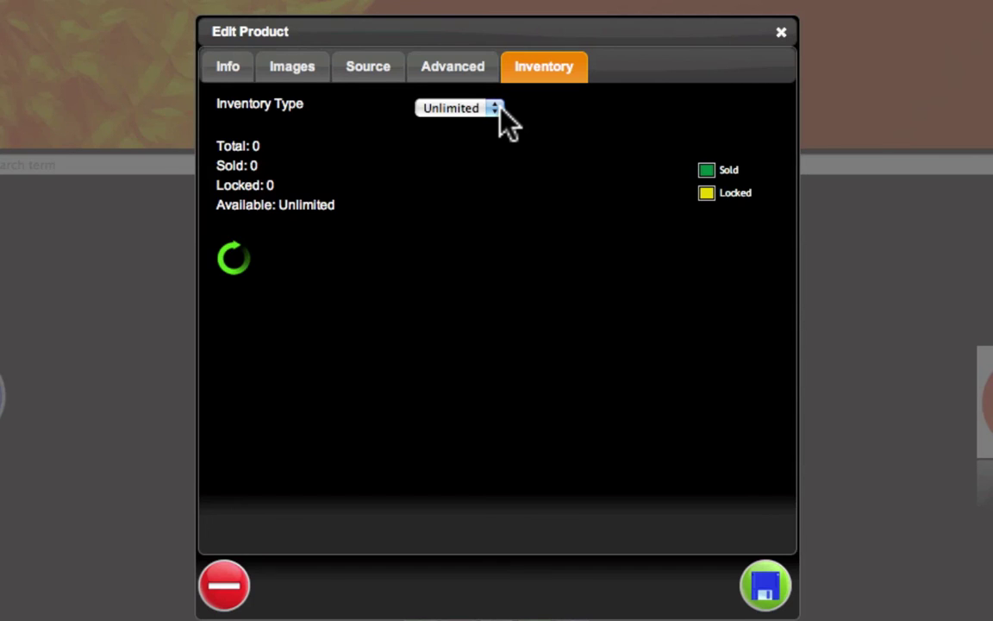
click(496, 108)
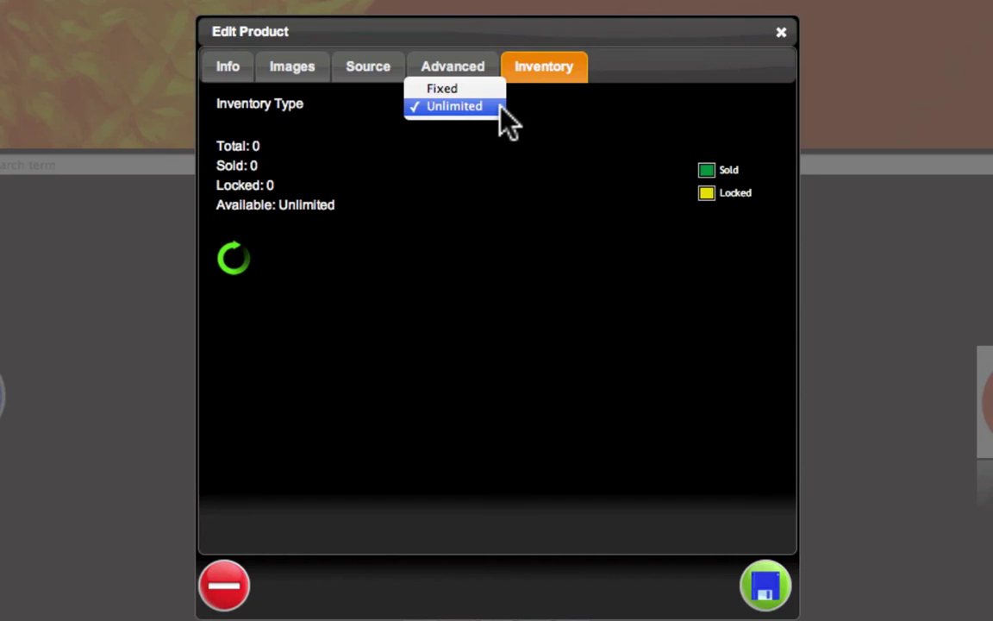
click(489, 87)
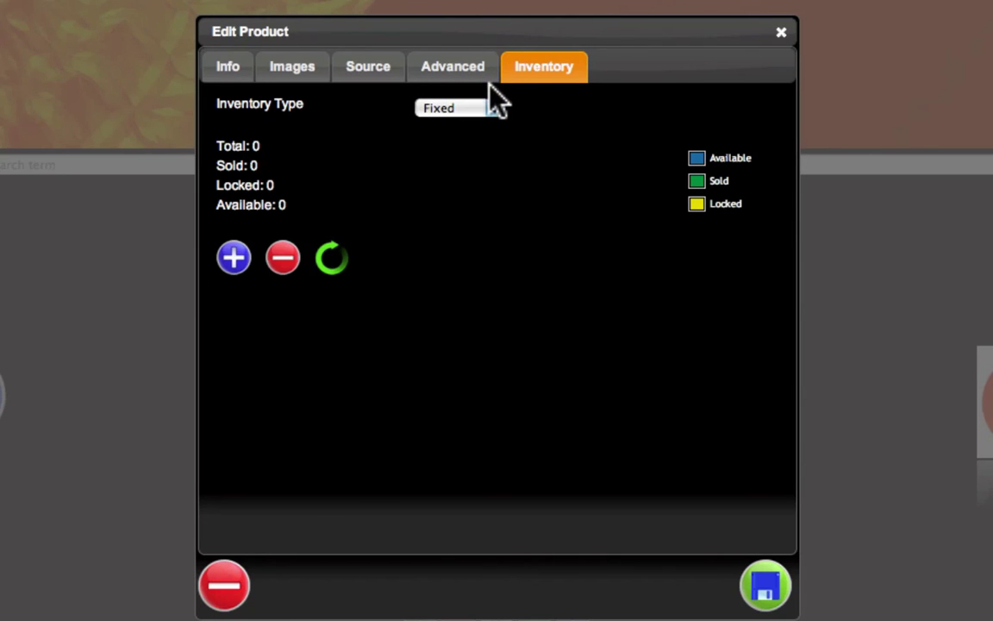
click(234, 259)
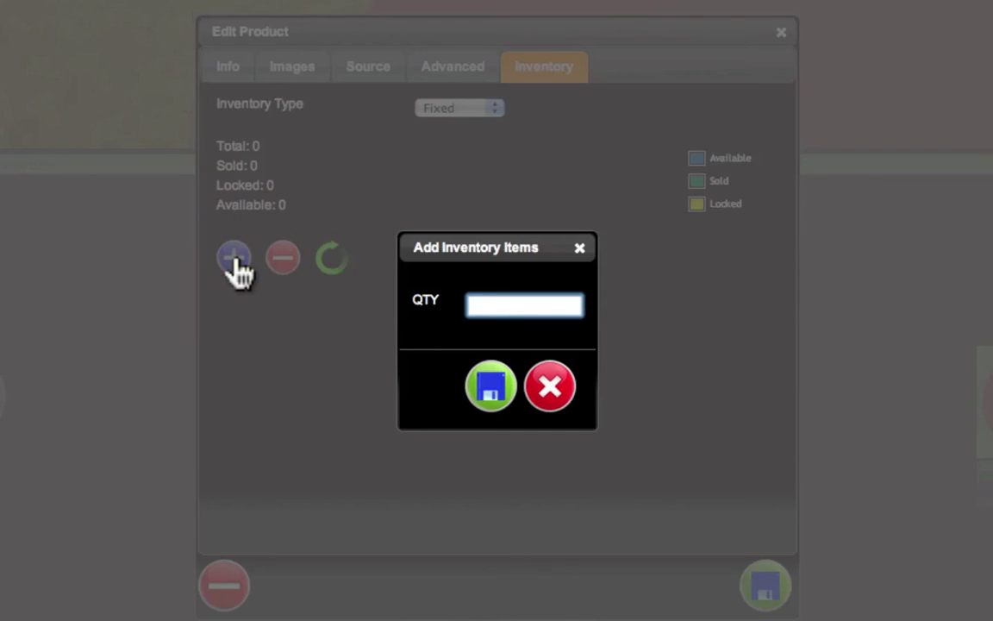
text(1000)
click(495, 389)
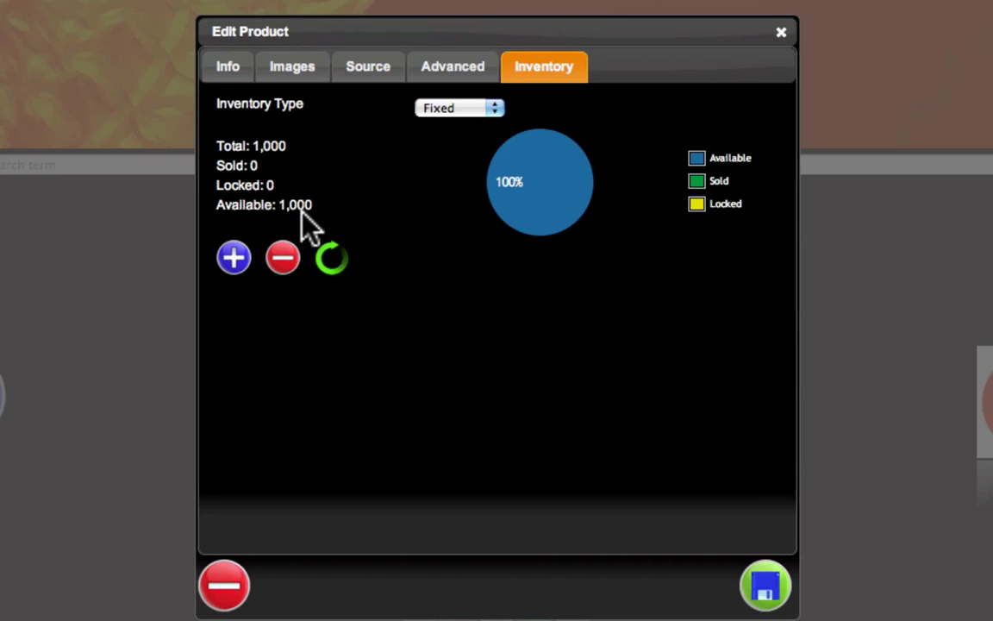
Step: Remove 500 items from the product's fixed inventory
click(285, 263)
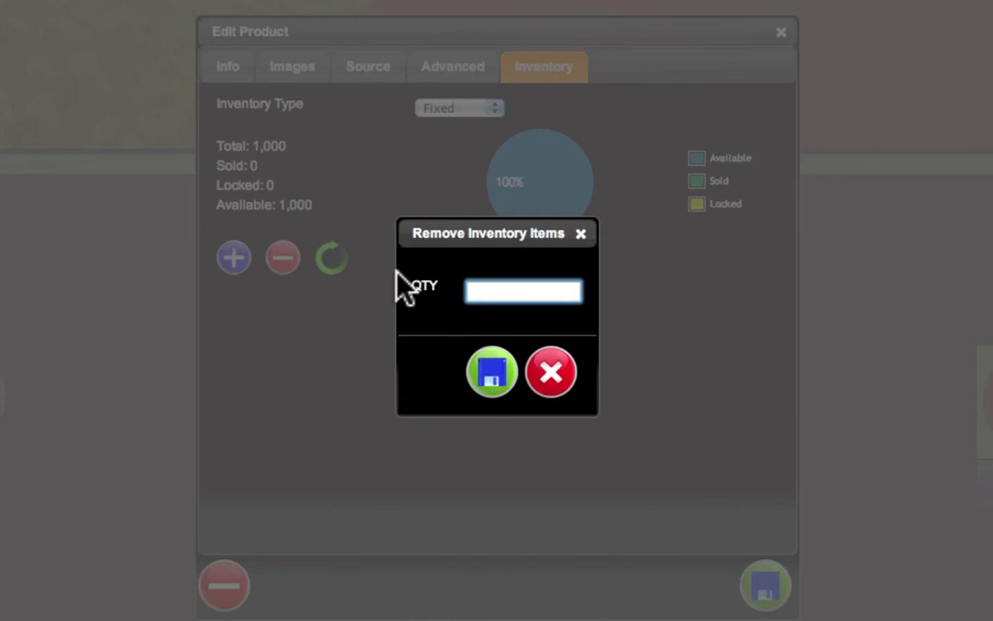
text(500)
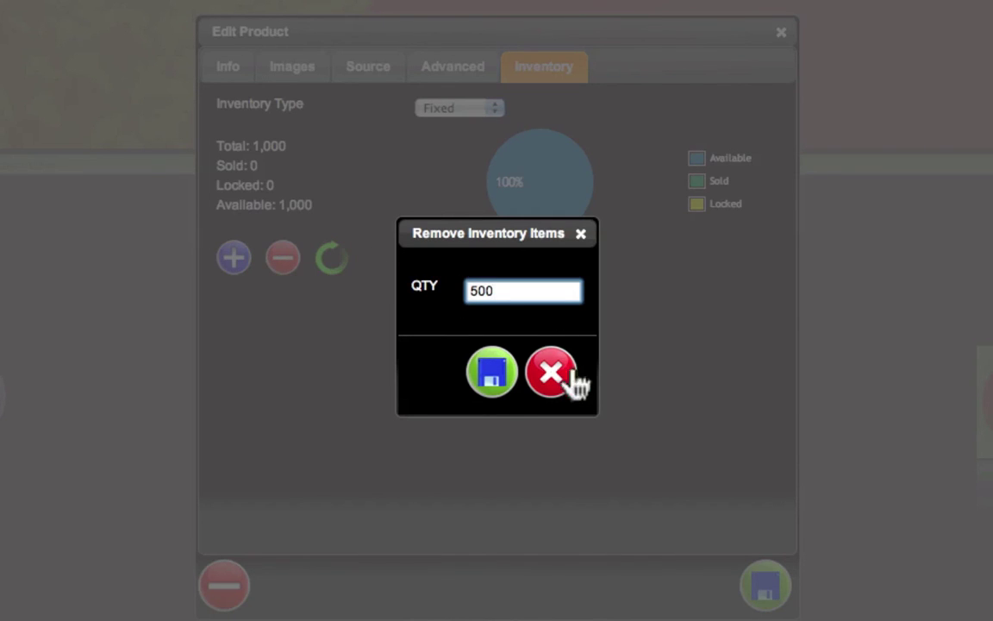
click(513, 367)
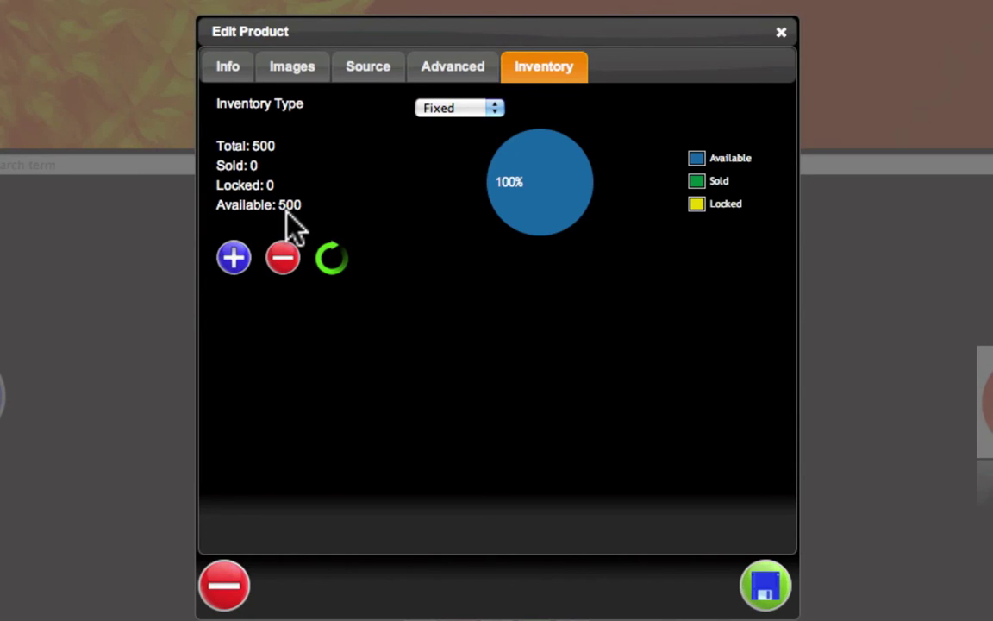
Step: Save the edited product, acknowledge the message and close the product editor
click(779, 599)
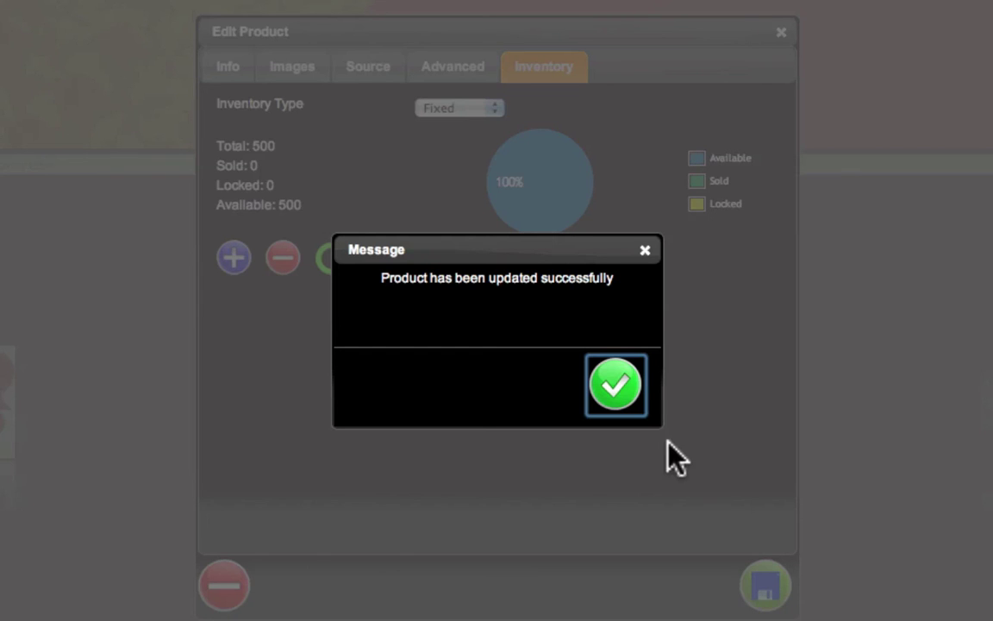
click(615, 380)
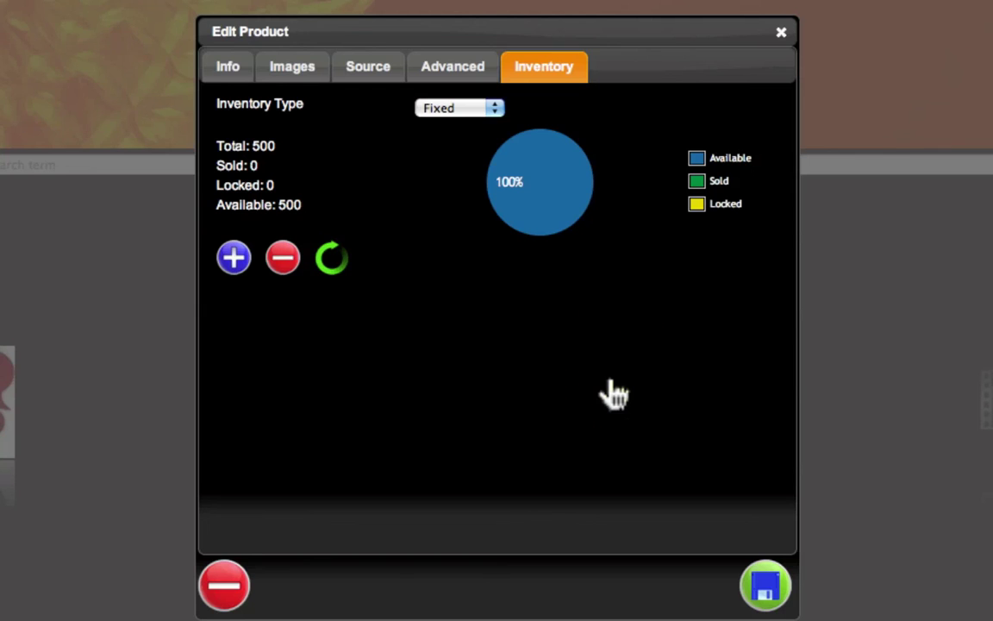
click(782, 33)
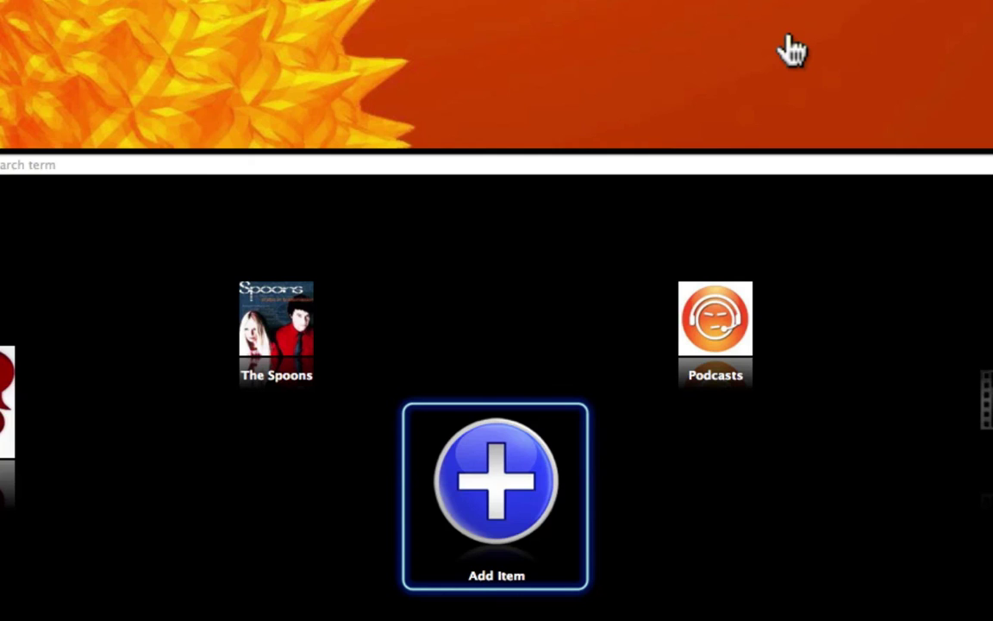